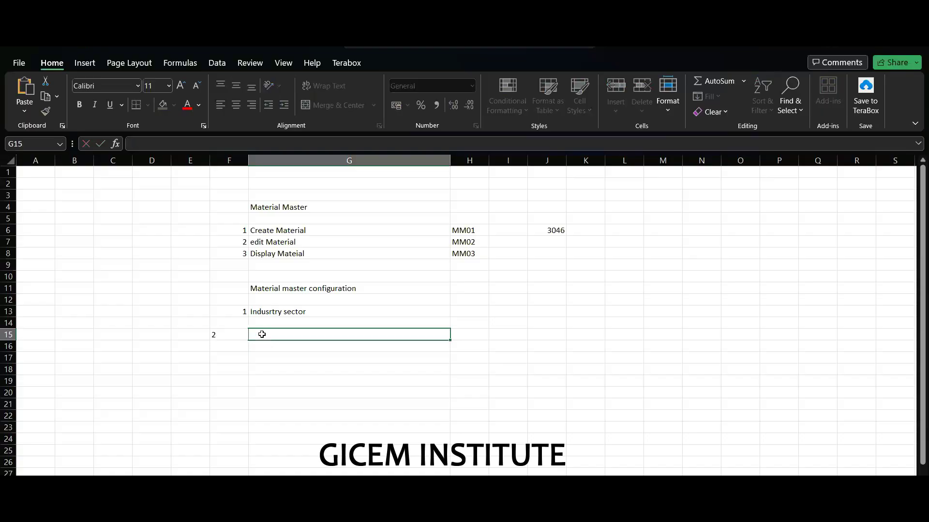
Enter "create material type" in cell G15 as the second material master configuration item
type("create material type")
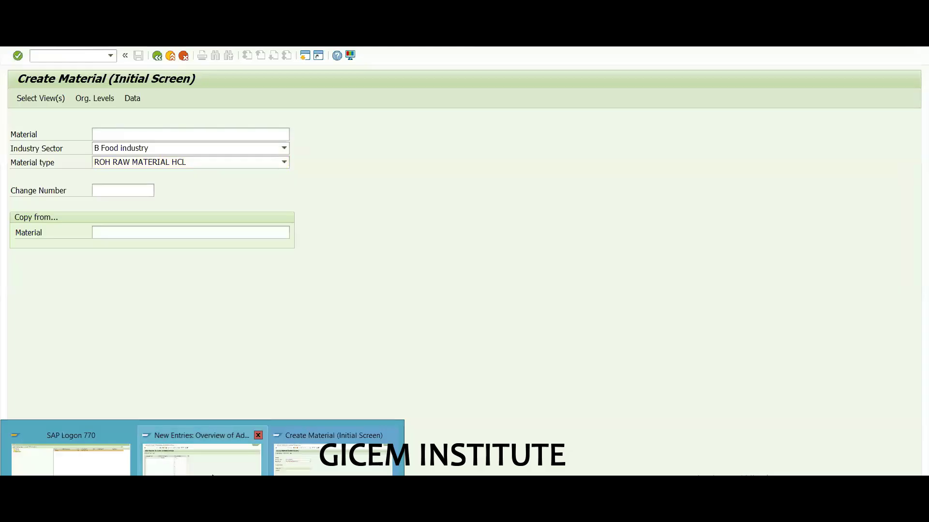
Switch to the SAP industry sector entries window and go back to the Display IMG structure
left_click(213, 472)
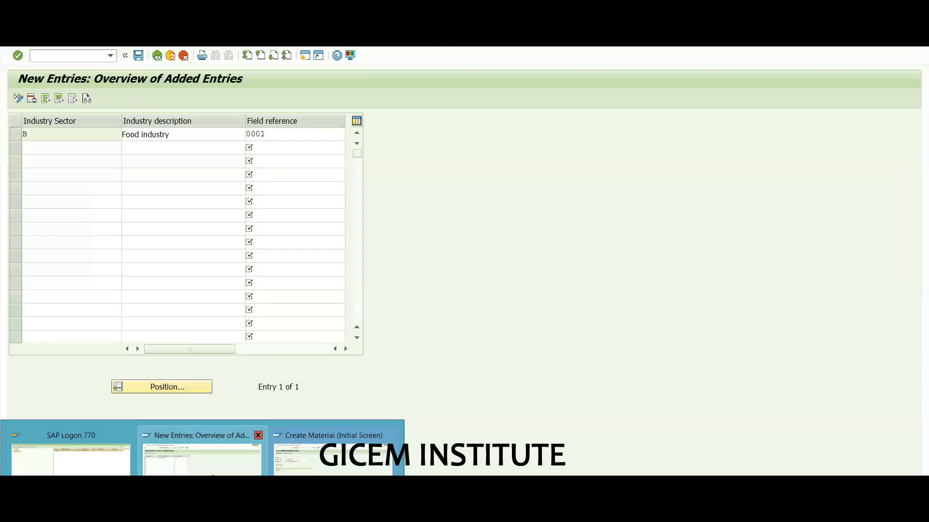
left_click(158, 57)
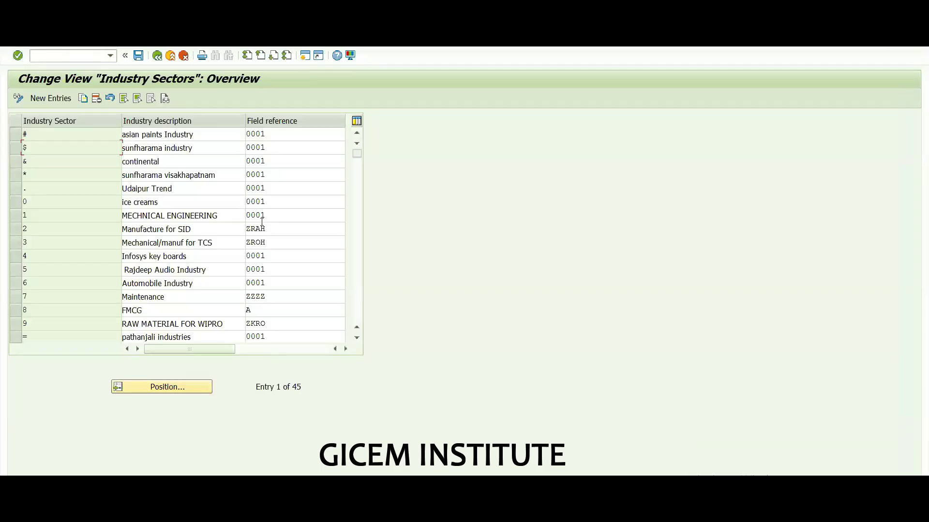
left_click(159, 56)
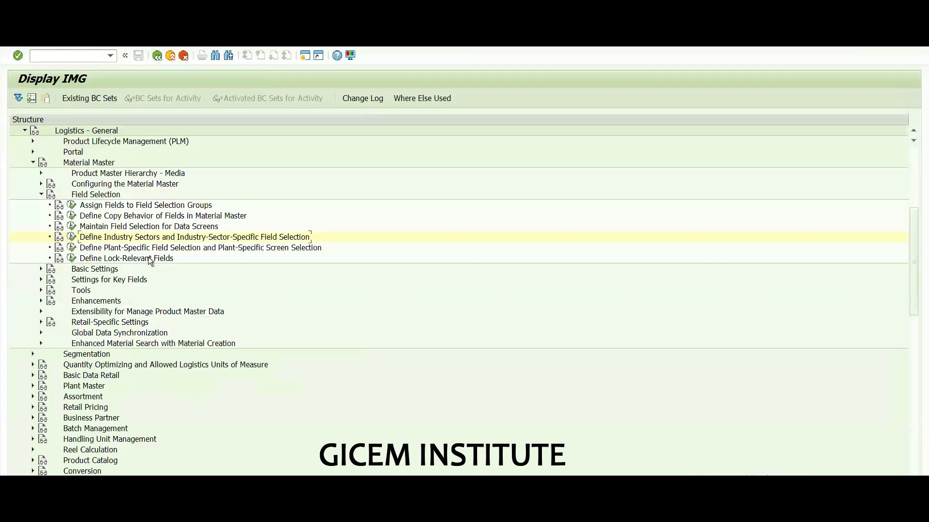
Collapse Field Selection and open the Define Attributes of Material Types activity under Material Master > Basic Settings > Material Types
left_click(42, 195)
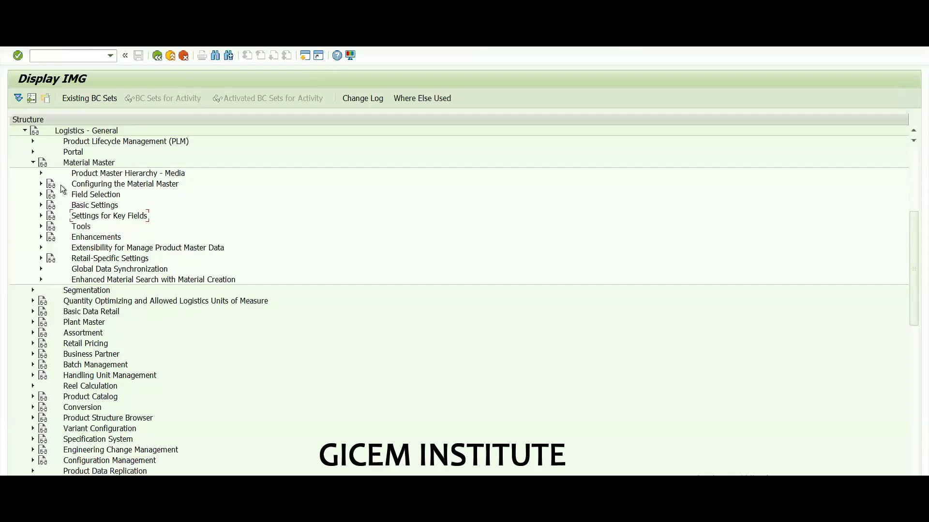
left_click(42, 205)
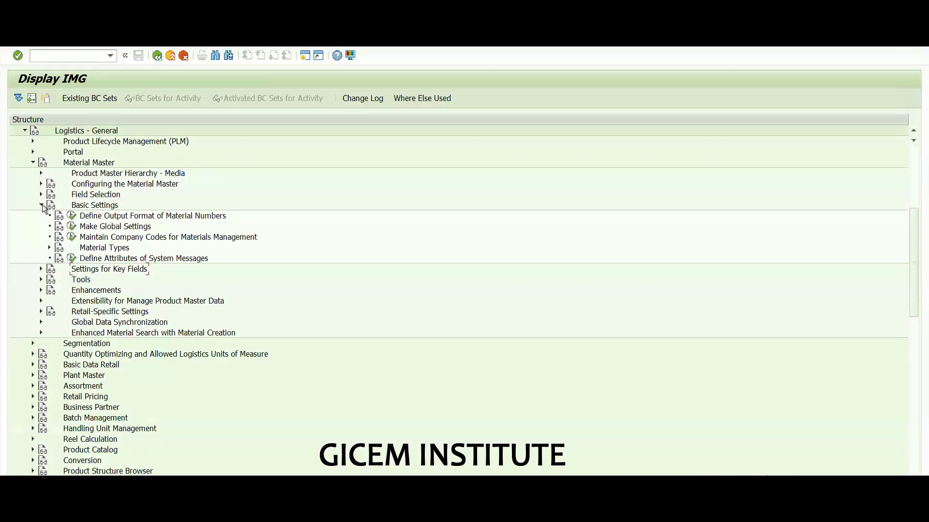
left_click(117, 248)
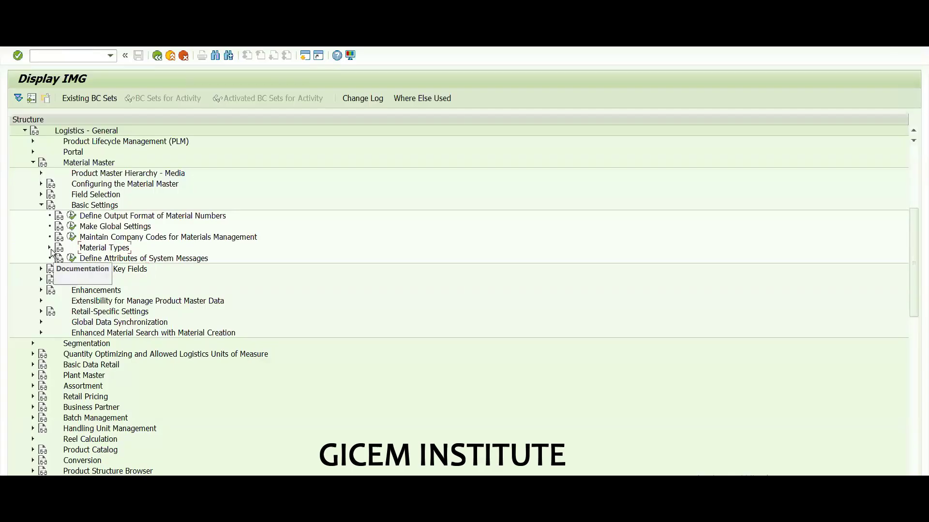
left_click(51, 249)
left_click(121, 258)
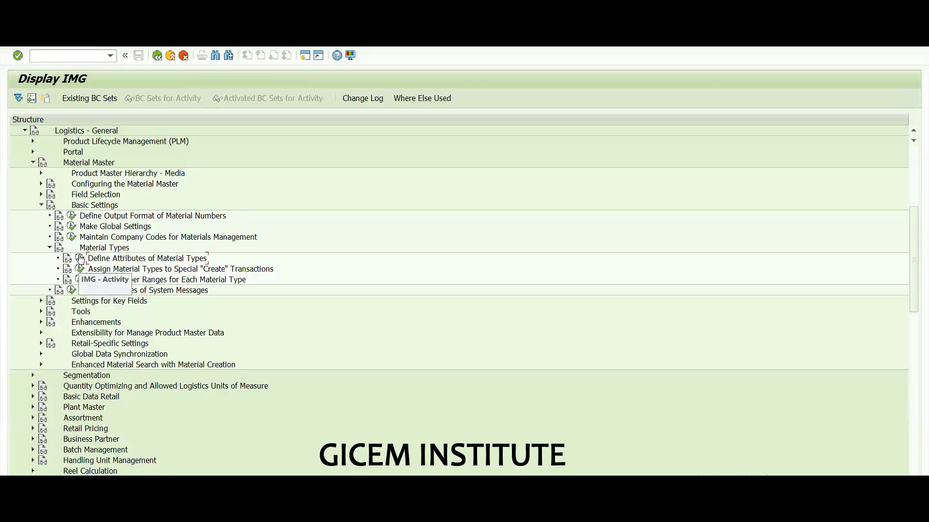
left_click(81, 258)
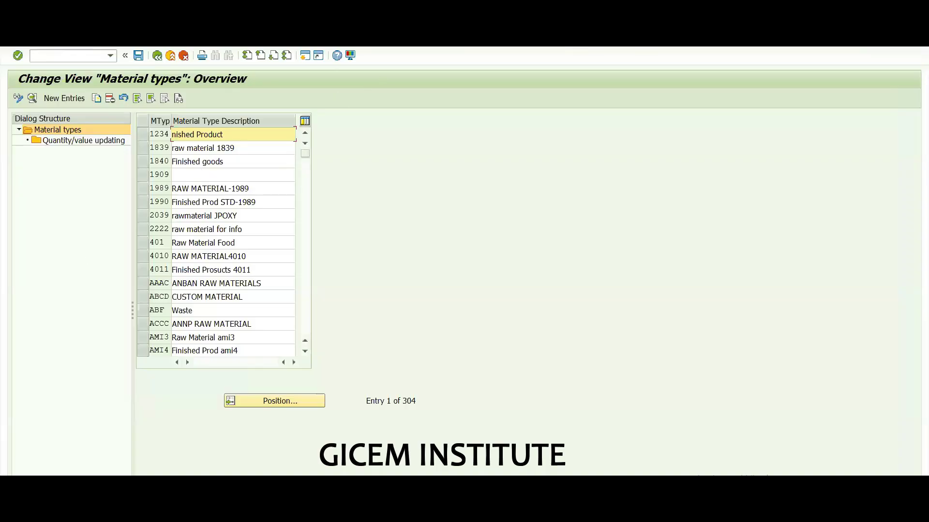
Switch to the Excel notes and enter ROH9 in cell I15, in the create material type row
key("alt+Tab")
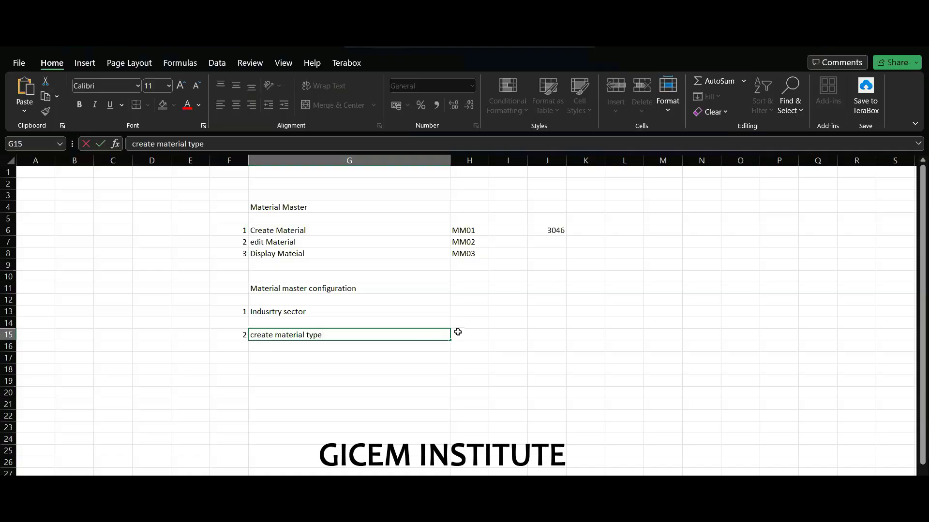
left_click(514, 336)
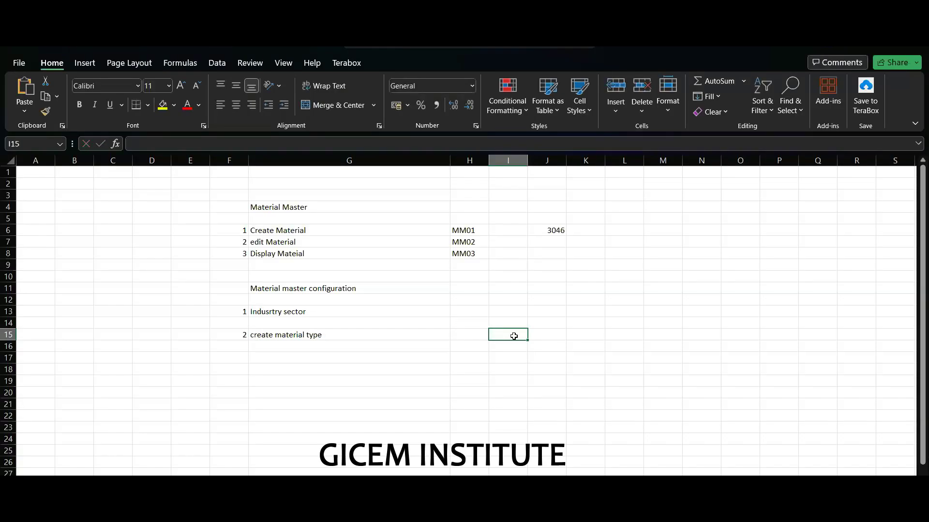
type("ROH")
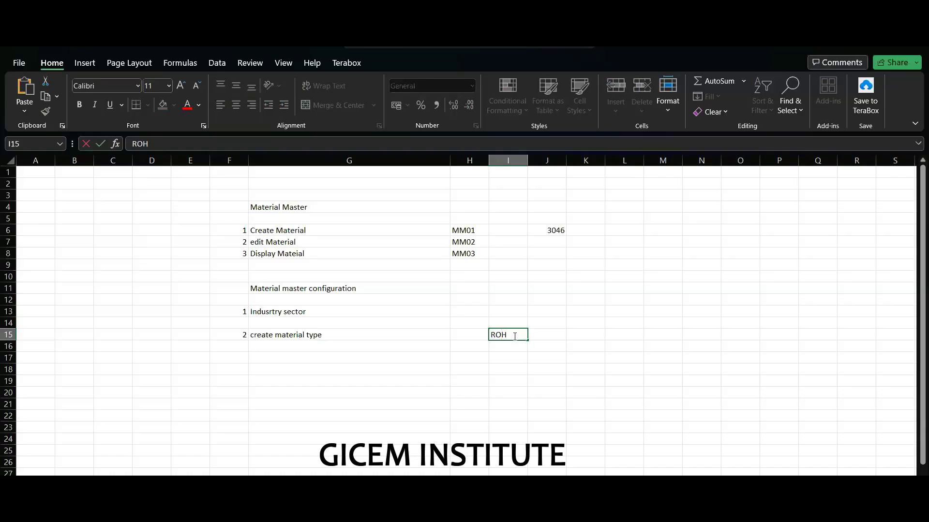
type("9")
Return to the SAP material types overview and position the list at material type ROH
mouse_move(692, 498)
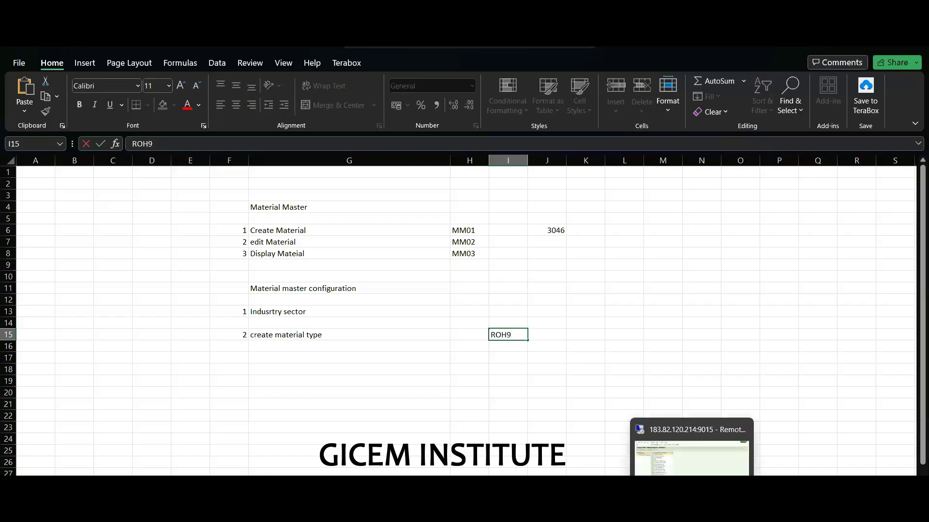
left_click(692, 455)
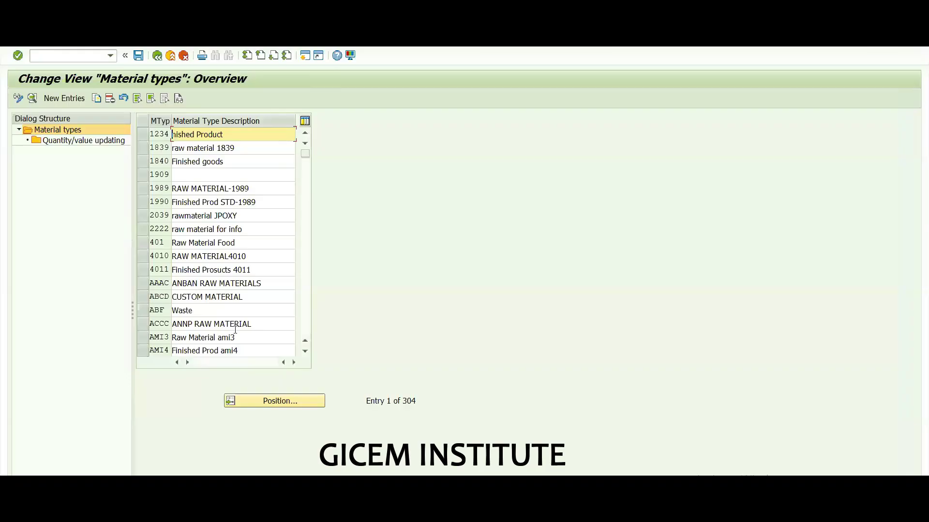
left_click(280, 407)
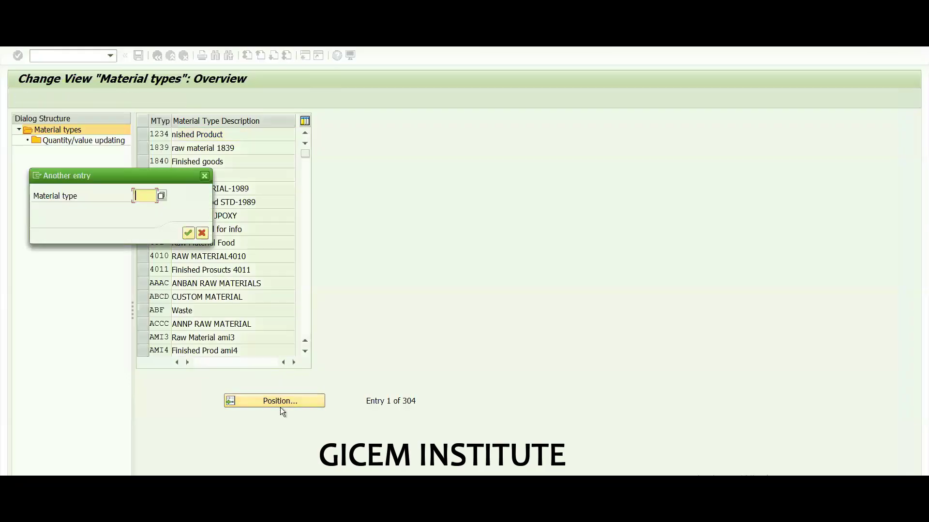
type("ROH")
key("Return")
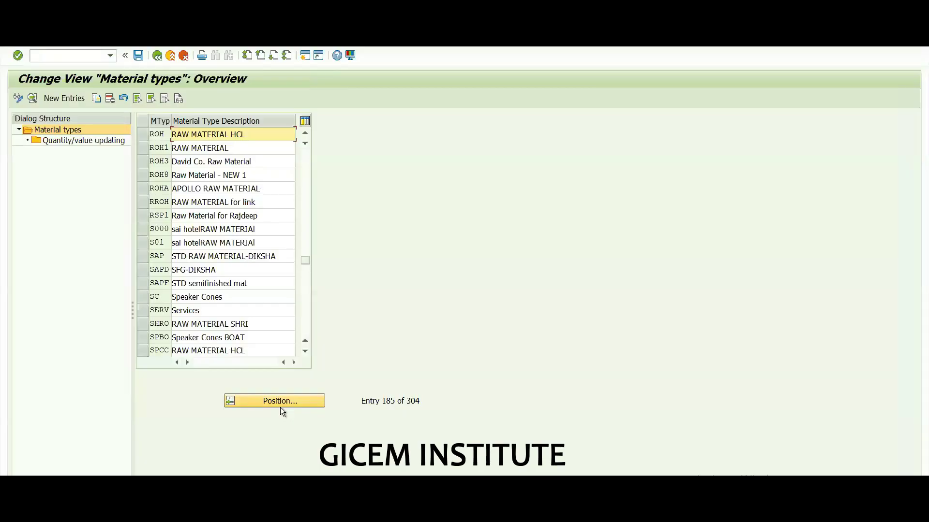
Copy the ROH material type entry and set the copy's material type code to ROH9
left_click(144, 136)
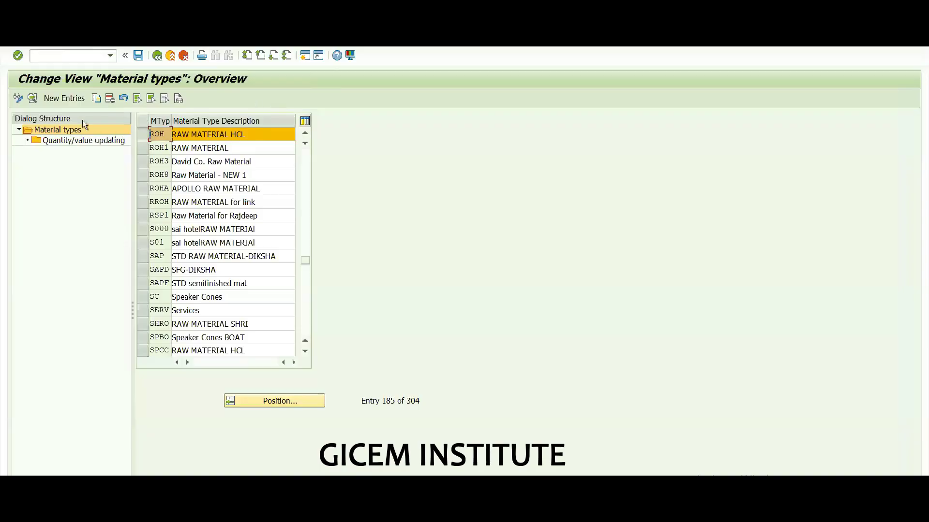
left_click(96, 98)
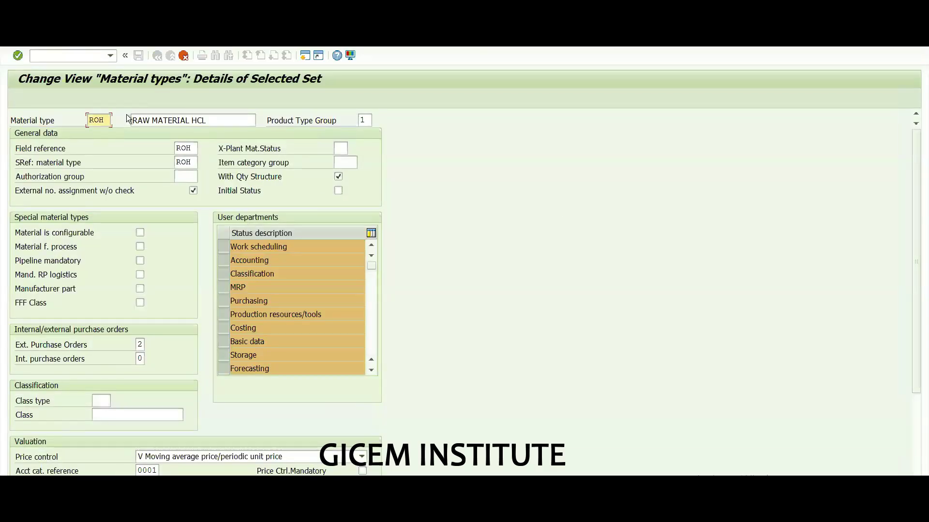
left_click_drag(110, 120, 56, 124)
key("BackSpace")
type("ROH9")
Change the description of material type ROH9 to RAW MATERIAL TTMM
left_click(222, 124)
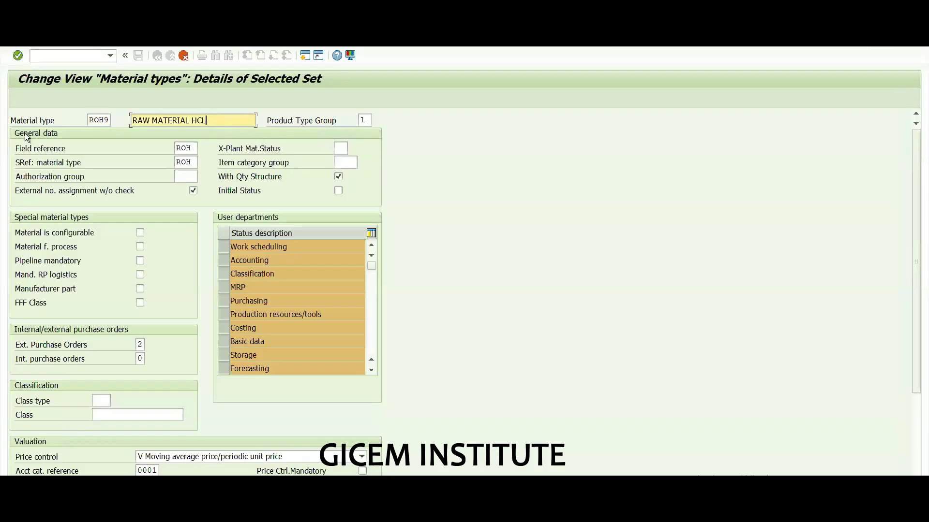
key("BackSpace")
key("BackSpace")
key("BackSpace")
key("BackSpace")
key("BackSpace")
key("BackSpace")
key("BackSpace")
key("BackSpace")
key("BackSpace")
key("BackSpace")
key("BackSpace")
type("RAW MATE")
Deselect Work scheduling, Costing and Forecasting in the user departments of material type ROH9
left_click_drag(194, 149, 175, 147)
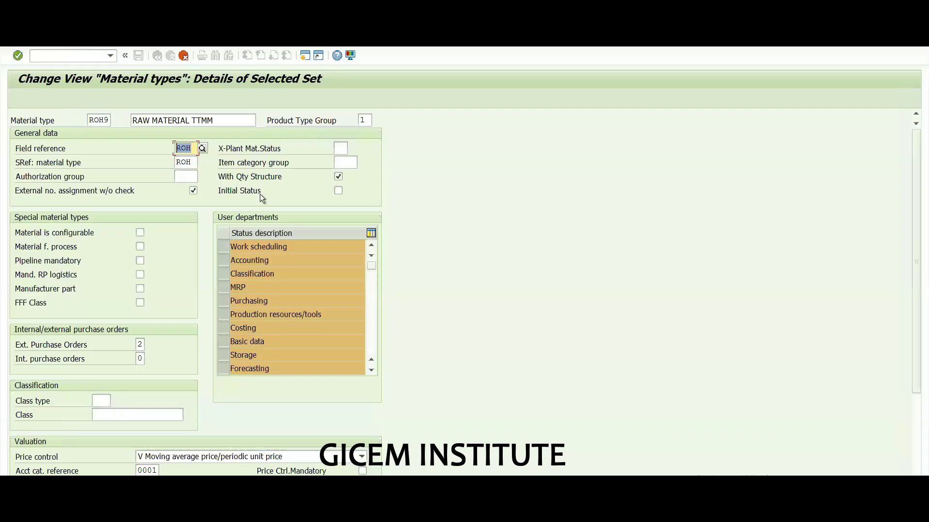
left_click(225, 249)
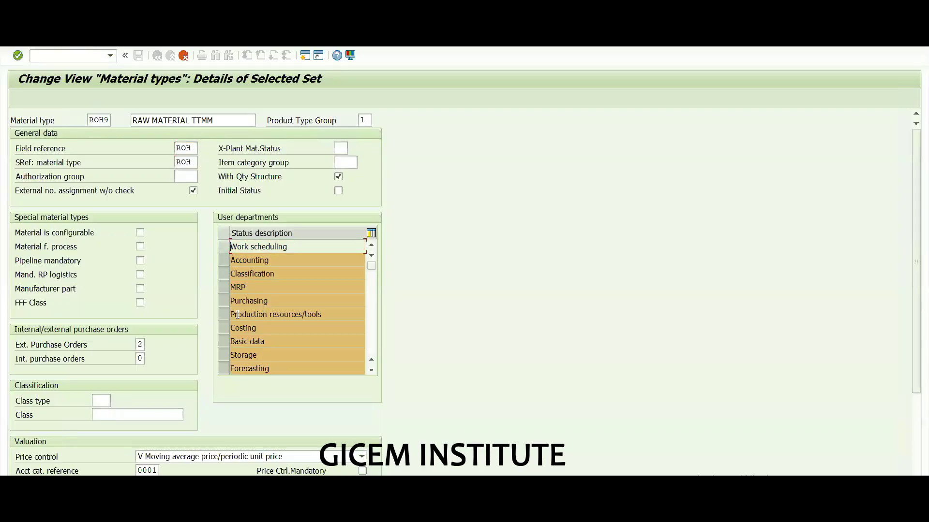
left_click(224, 329)
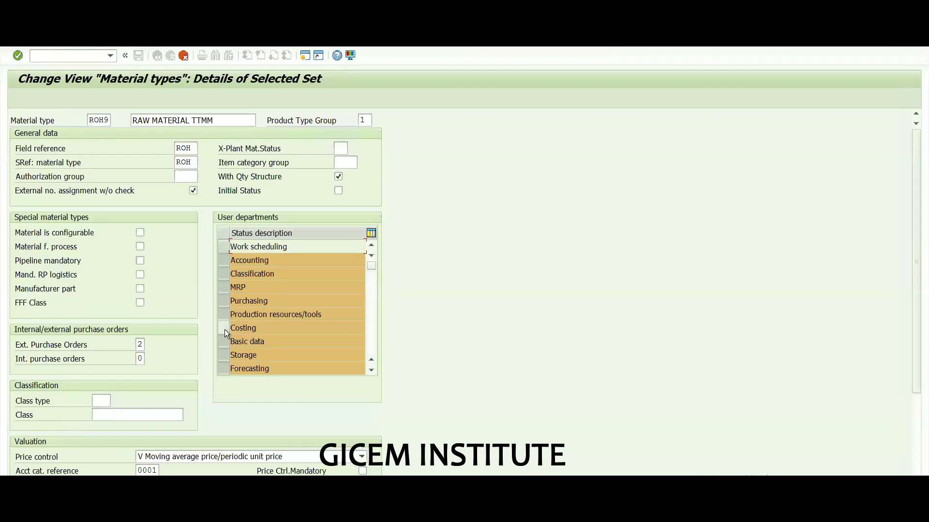
left_click(223, 369)
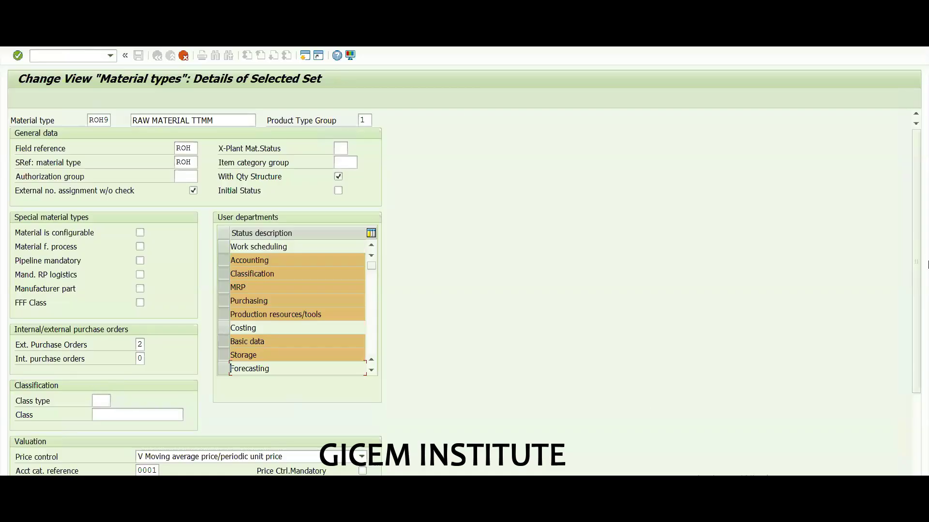
Choose V Moving average price/periodic unit price as ROH9's price control and confirm the copy with its dependent entries
left_click_drag(921, 269, 912, 363)
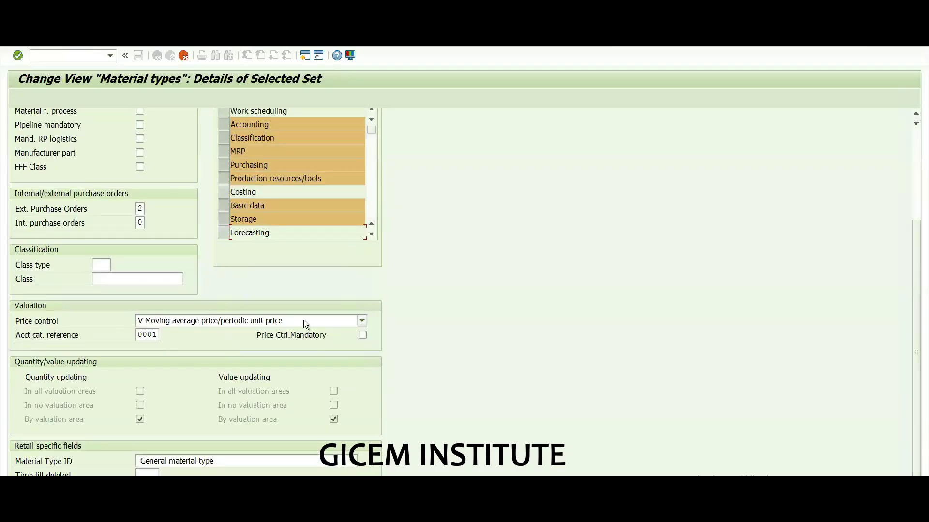
left_click(195, 323)
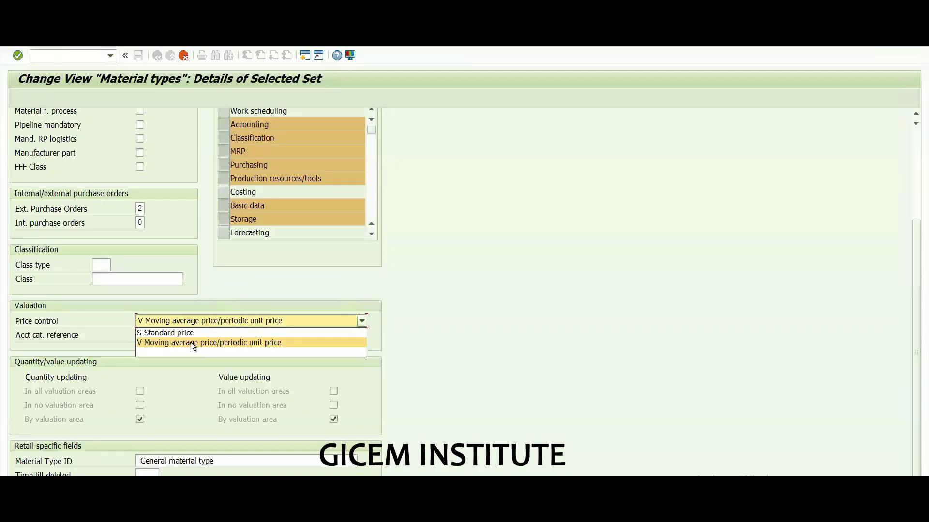
left_click(192, 343)
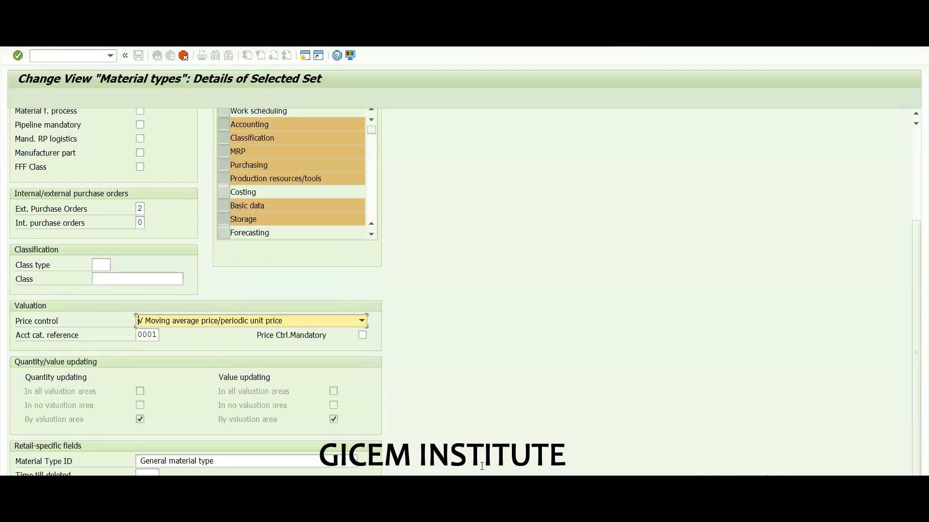
scroll(482, 466, "up", 3)
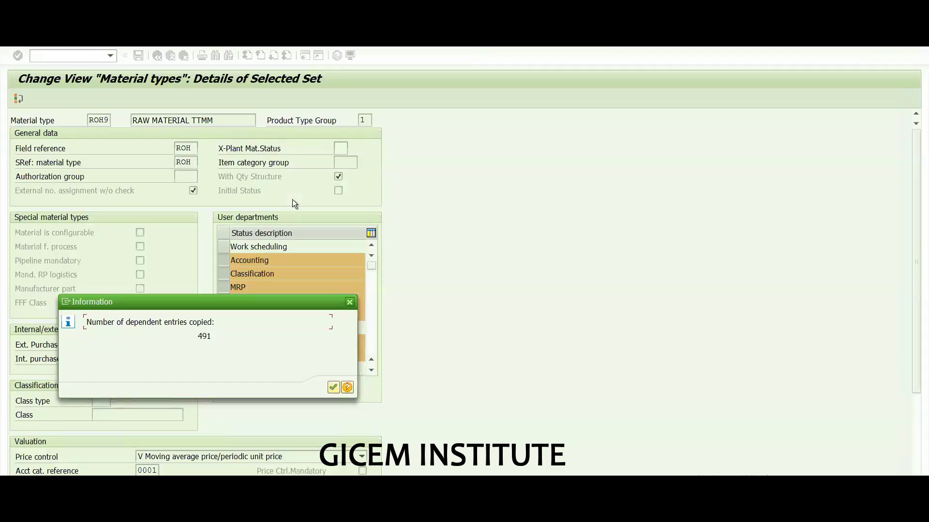
left_click(330, 384)
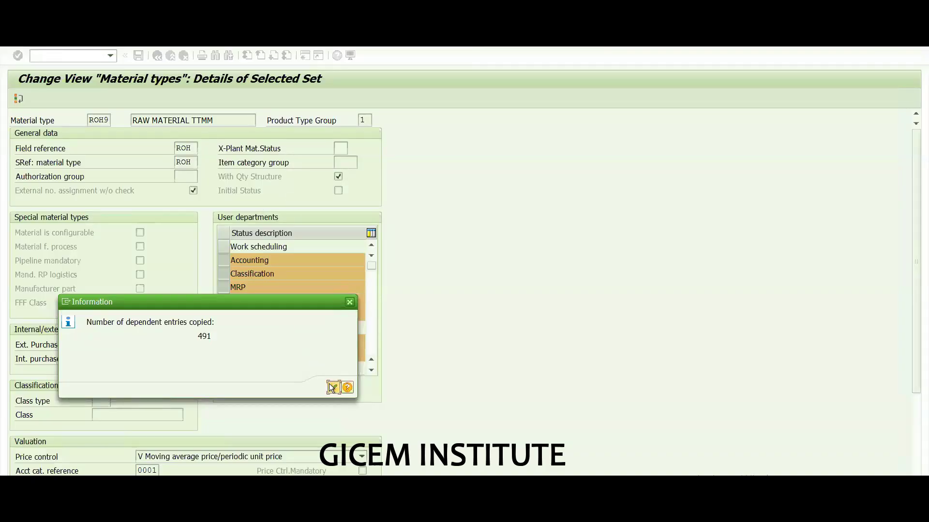
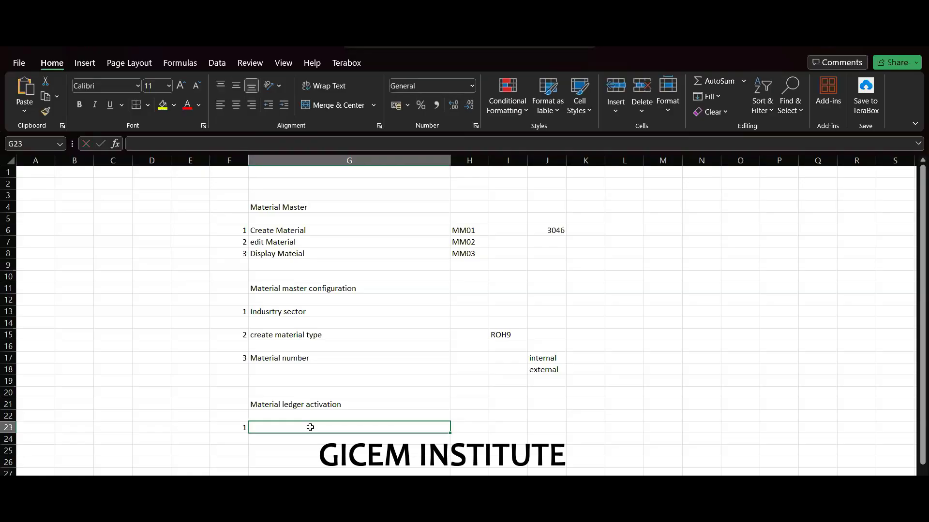
In the Excel notes, enter "Create the material ledger" in cell G23 and its transaction code OMX3 in H23
type("Cr")
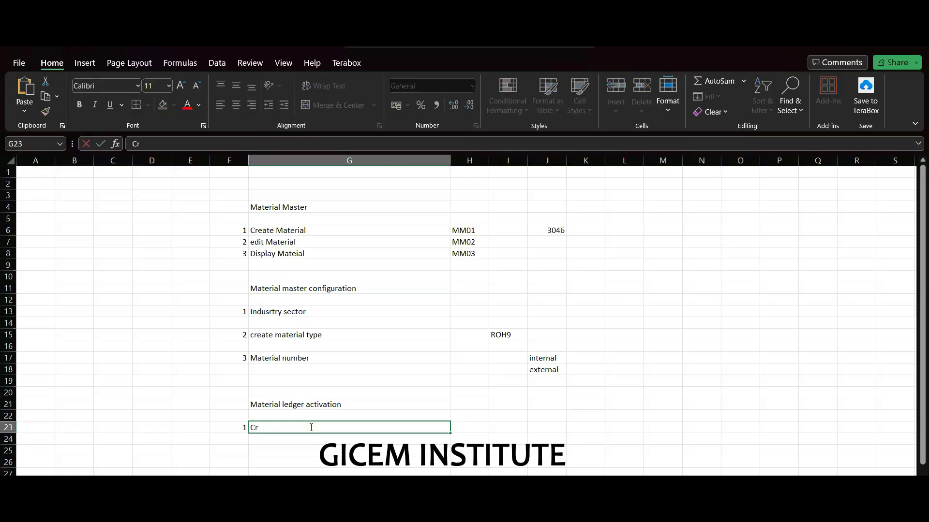
type("eate the material ledger")
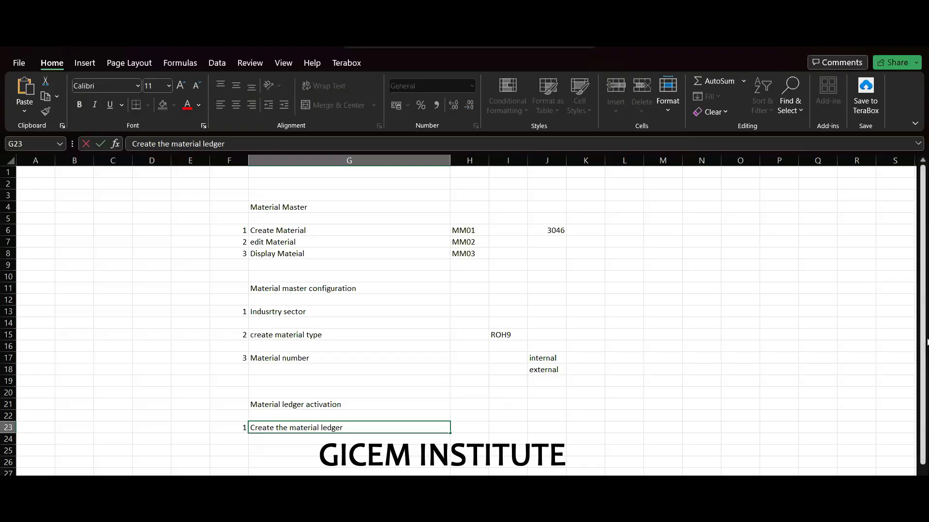
left_click_drag(922, 328, 923, 339)
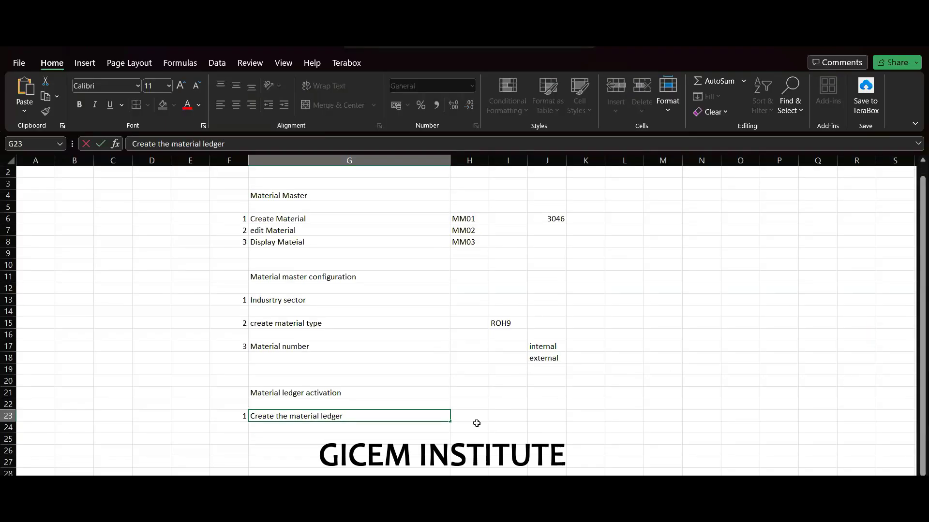
left_click(463, 416)
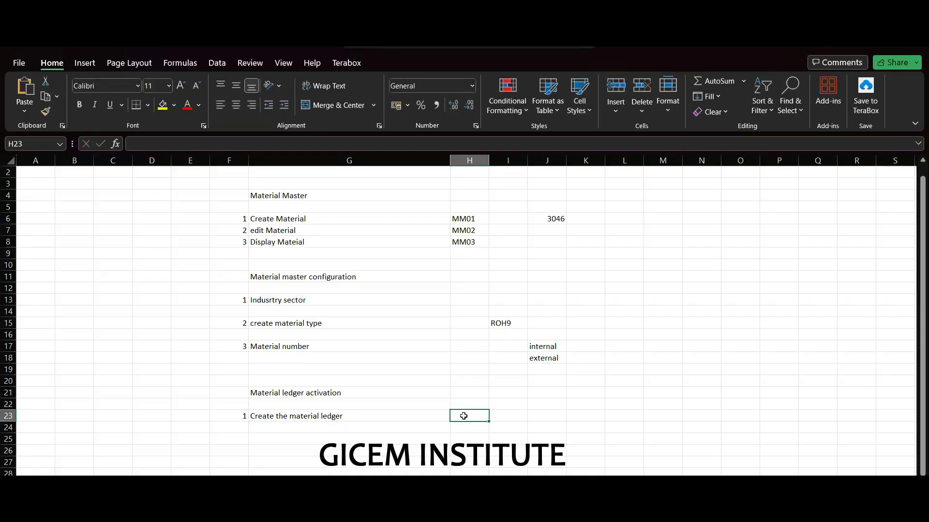
type("O")
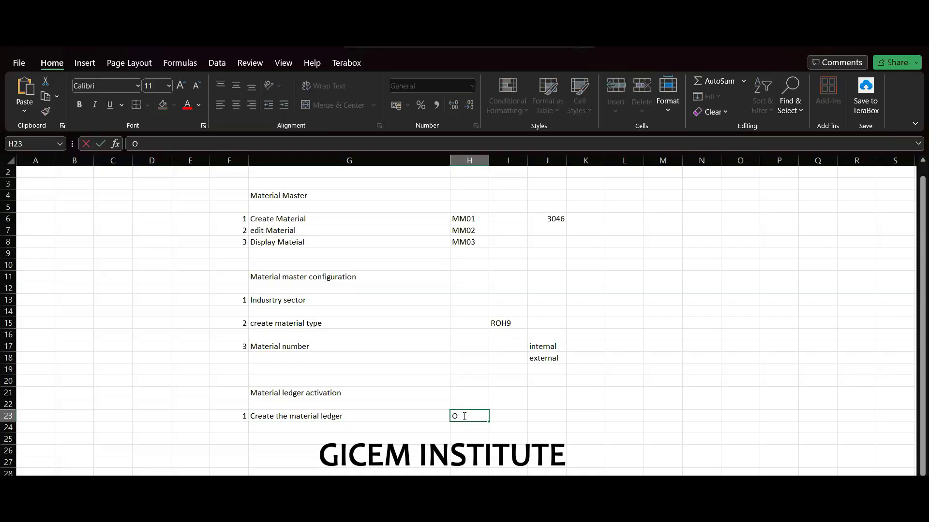
type("MX3")
left_click(352, 416)
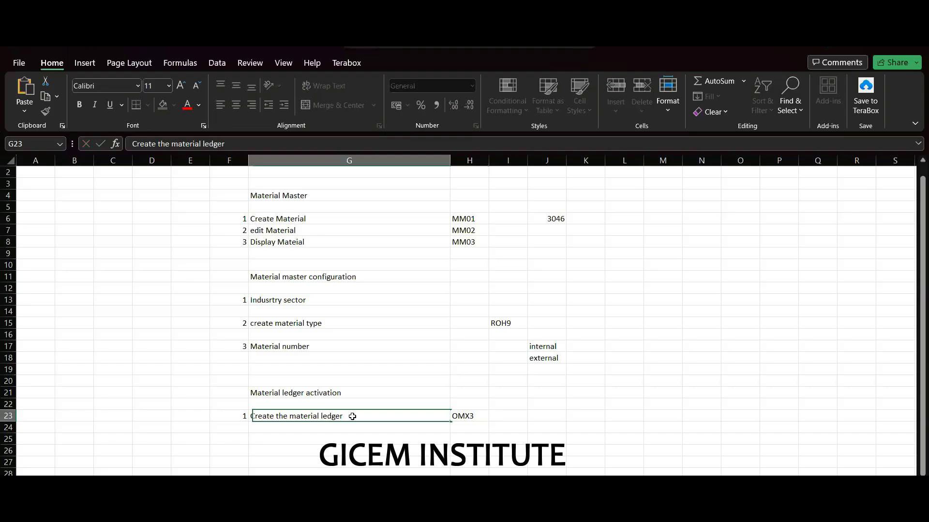
left_click(463, 414)
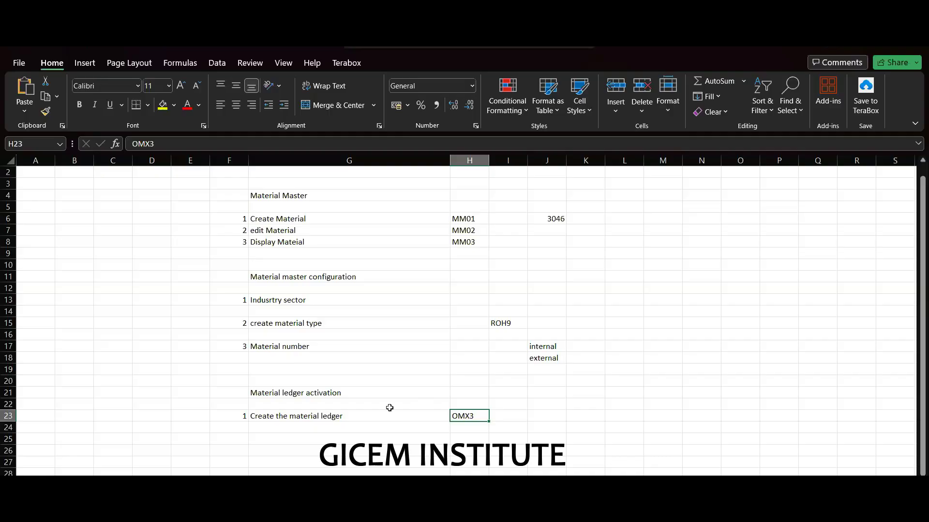
left_click(330, 418)
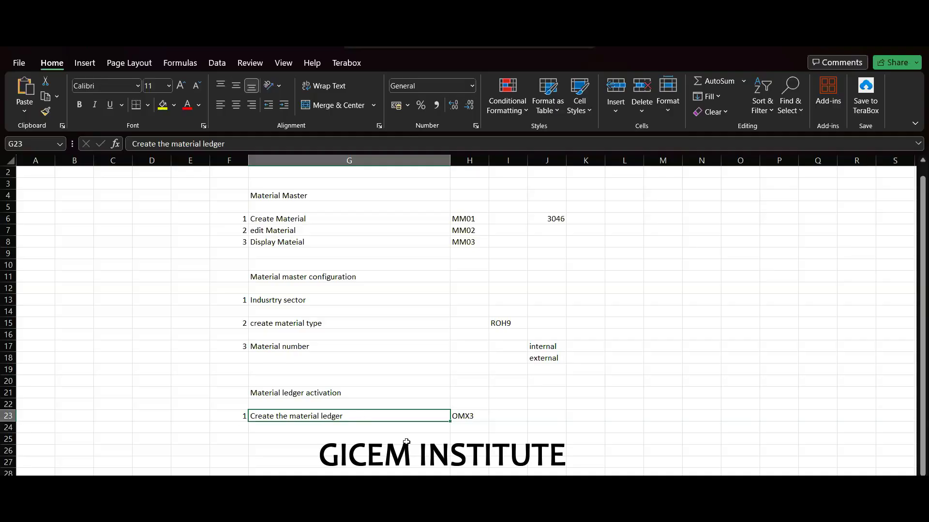
Switch to SAP, close the material ledger error and open the assignment of material ledger types to valuation areas (OMX3)
mouse_move(639, 481)
left_click(731, 509)
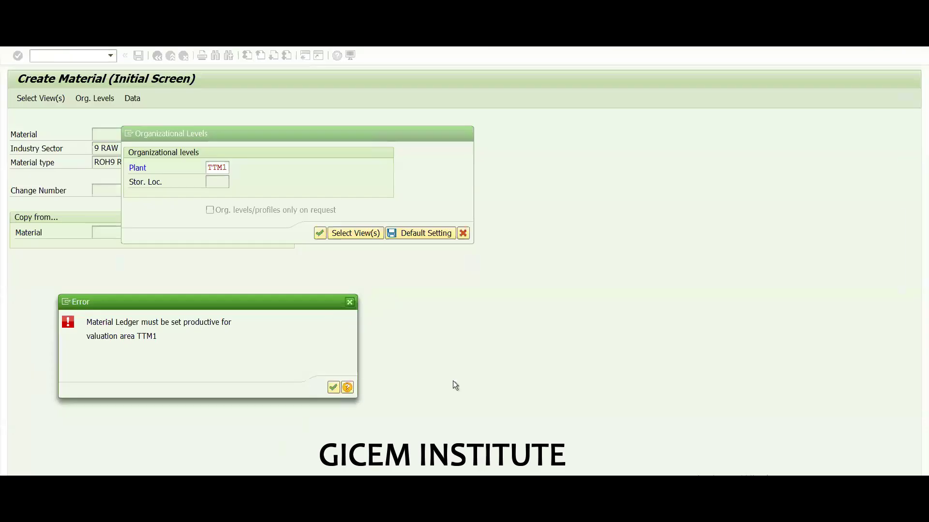
left_click(350, 306)
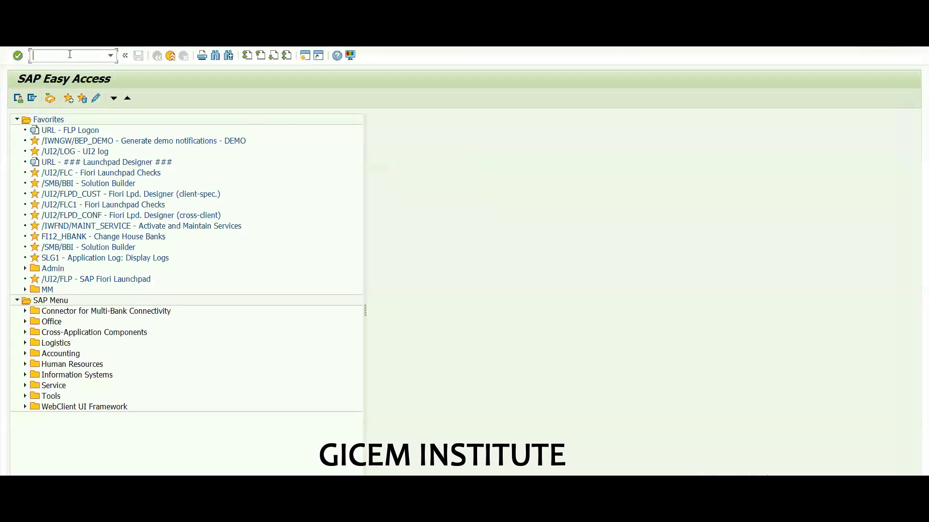
type("OMX")
type("2")
key("Return")
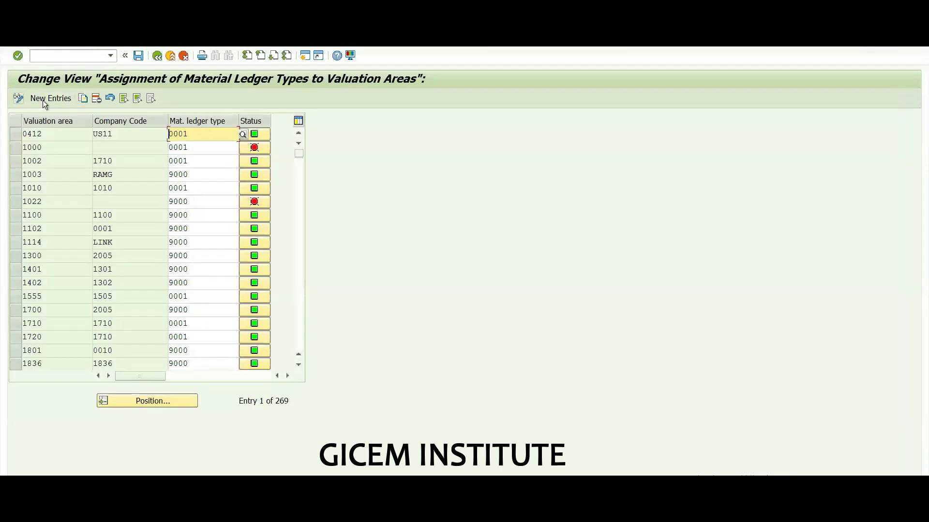
Add a new entry assigning material ledger type 0001 to valuation area TTM1
left_click(43, 100)
left_click(61, 135)
type("TTM1")
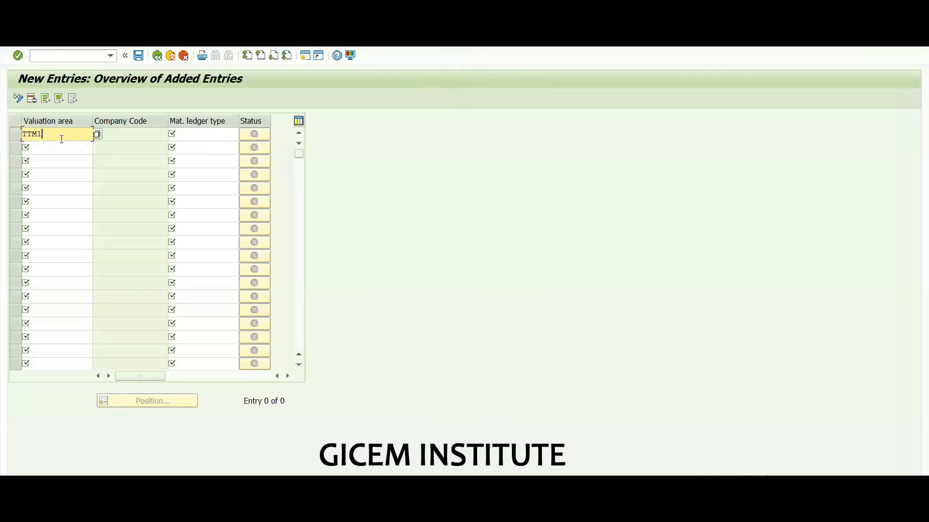
left_click(213, 133)
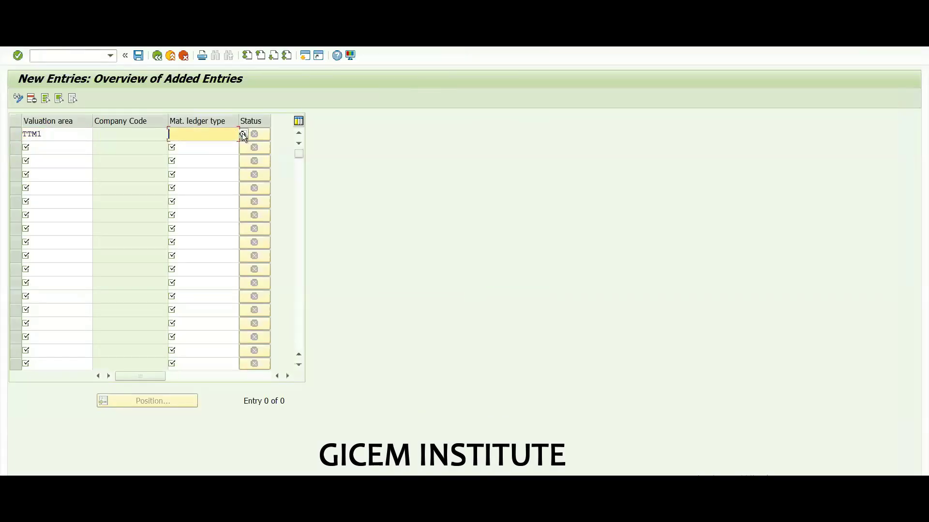
left_click(244, 138)
double_click(74, 147)
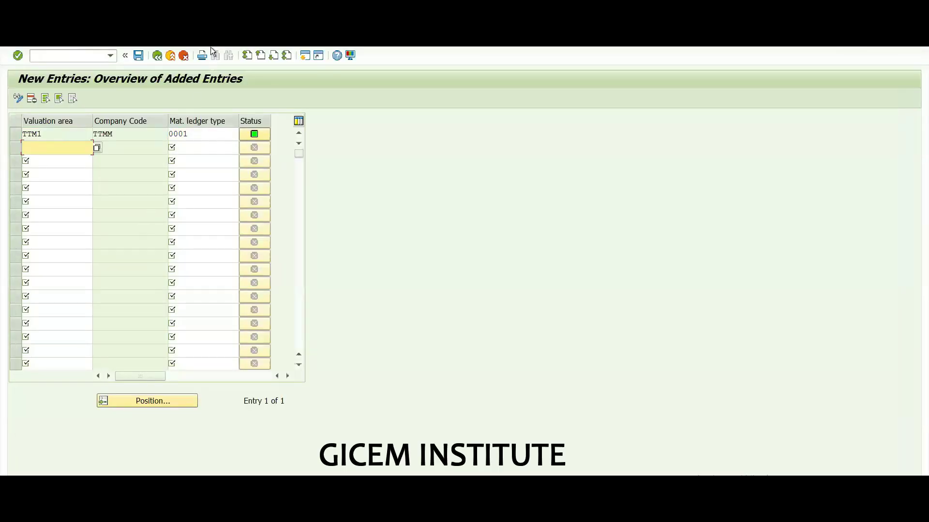
Save the ledger type assignment to the TTMM customizing request and return to SAP Easy Access
left_click(138, 56)
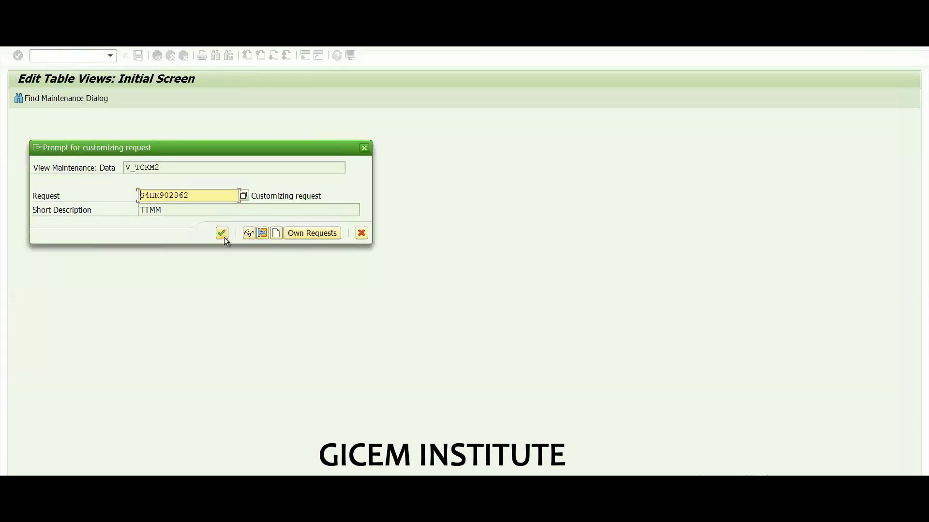
left_click(222, 234)
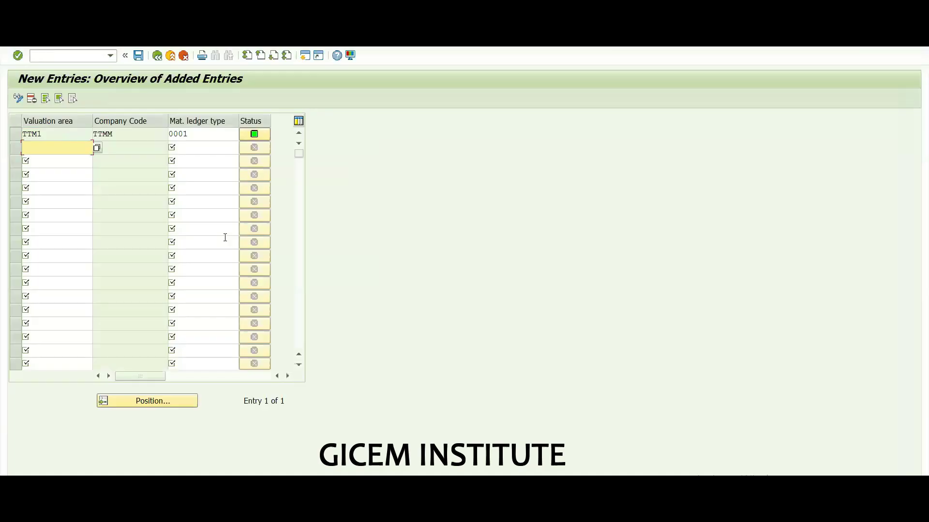
left_click(60, 57)
type("/")
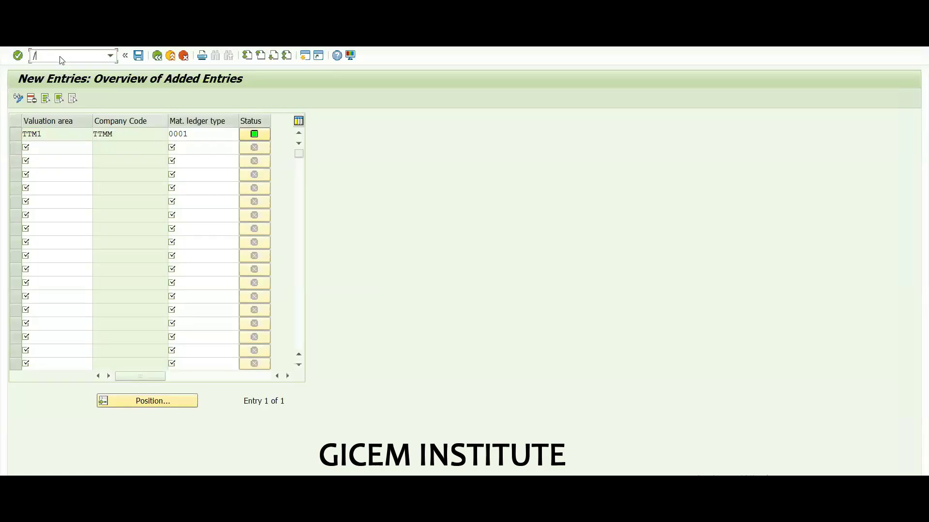
type("n")
key("Return")
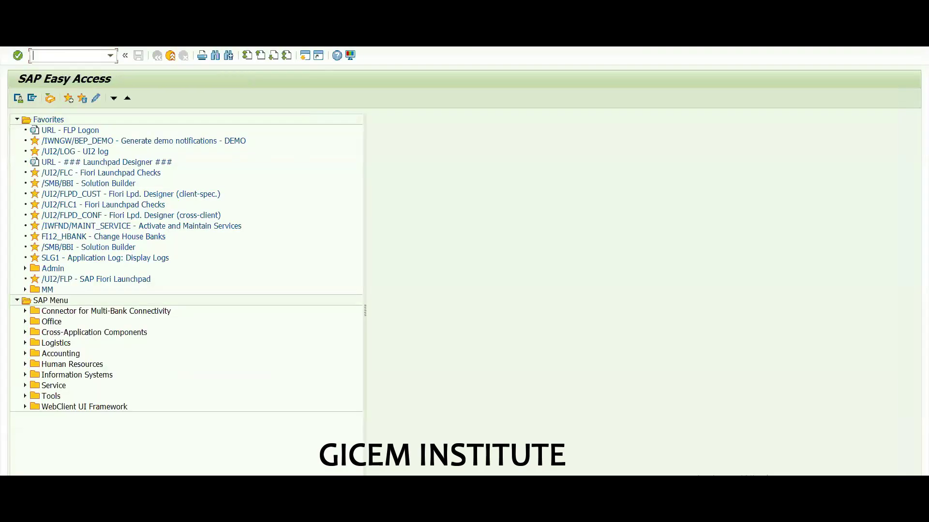
In the Excel notes, add item 2 in row 24, "Activate the material ledger", with transaction code OMX1 in H24
key("alt+Tab")
left_click(235, 427)
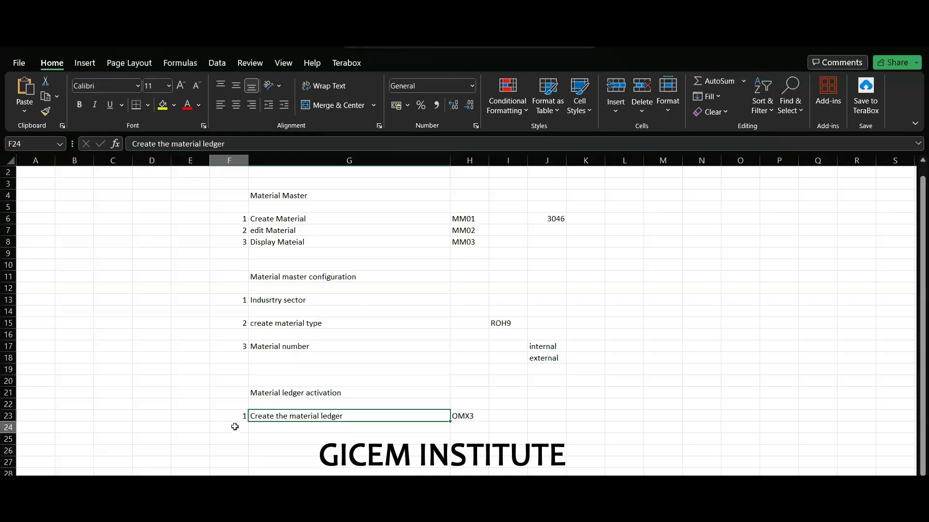
type("2")
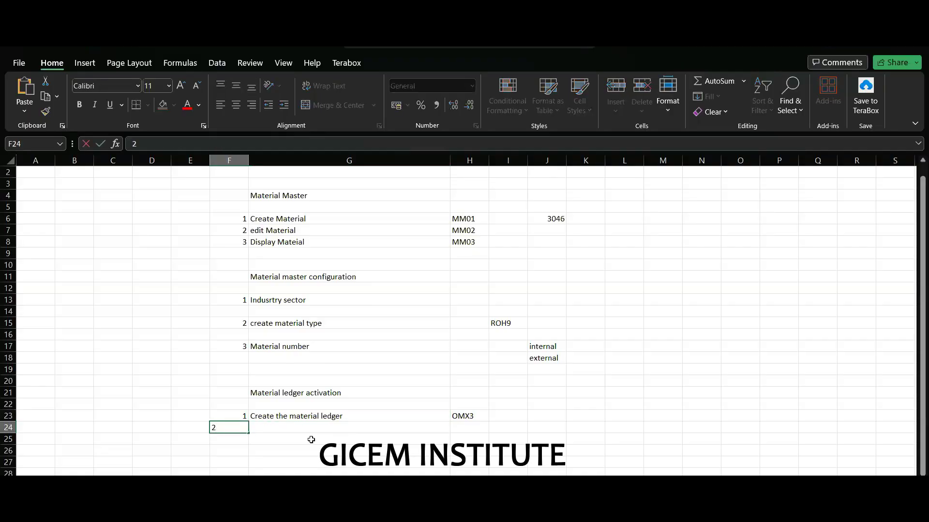
key("Tab")
type("A")
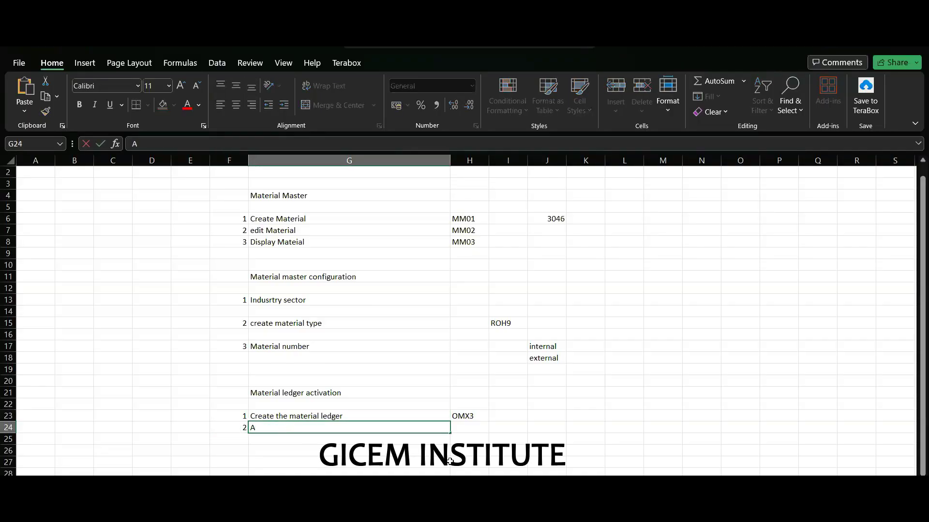
type("ctivatethe")
key("BackSpace")
key("BackSpace")
key("BackSpace")
type("the mate")
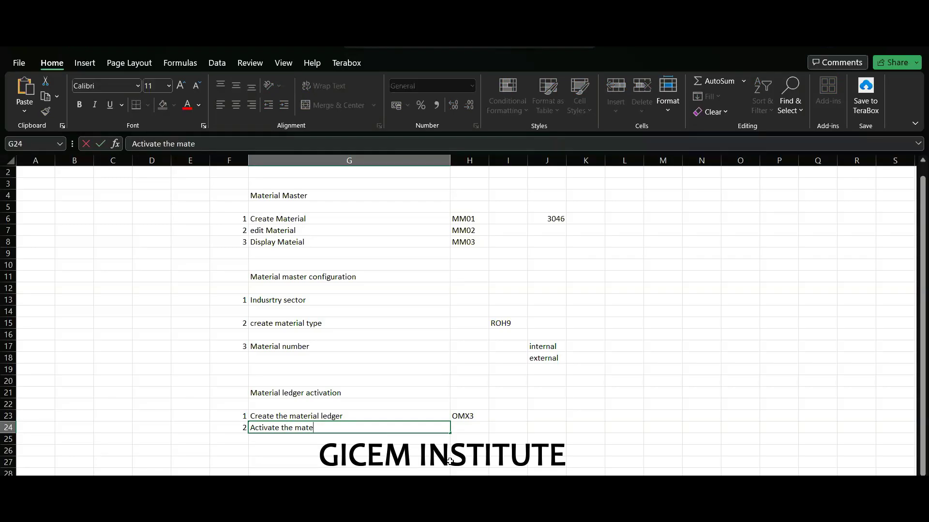
type("rial ledger")
left_click(480, 427)
type("OMX3")
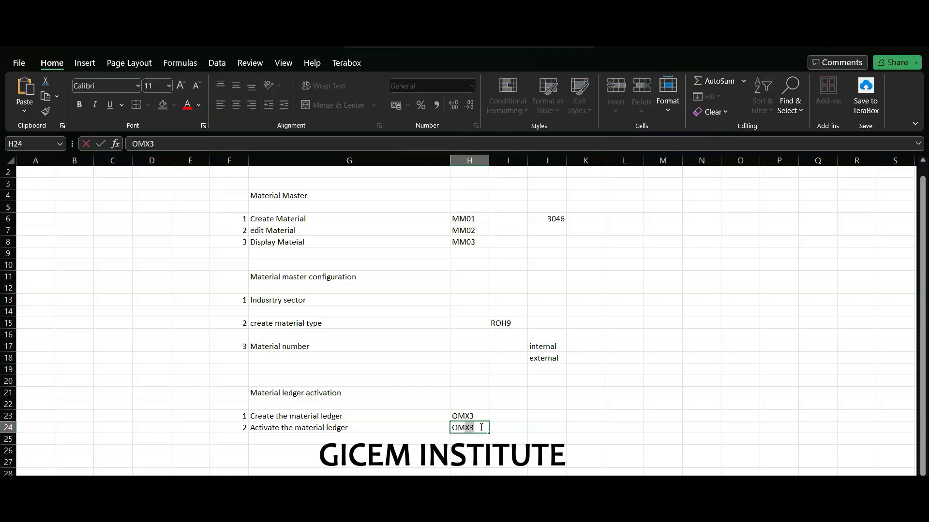
type("1")
Switch to SAP, open transaction OMX1 and position the material ledger activation list at valuation area TTM1
key("alt+Tab")
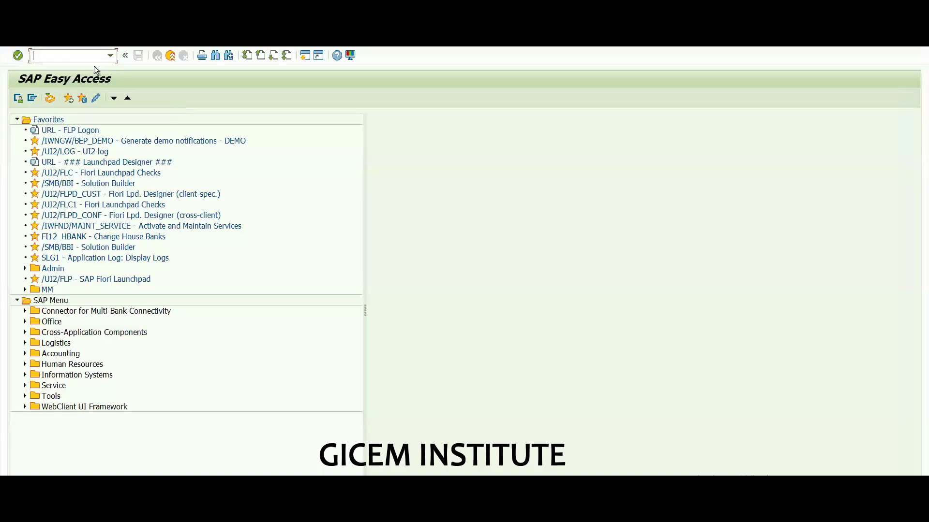
type("/NOMX1")
key("Return")
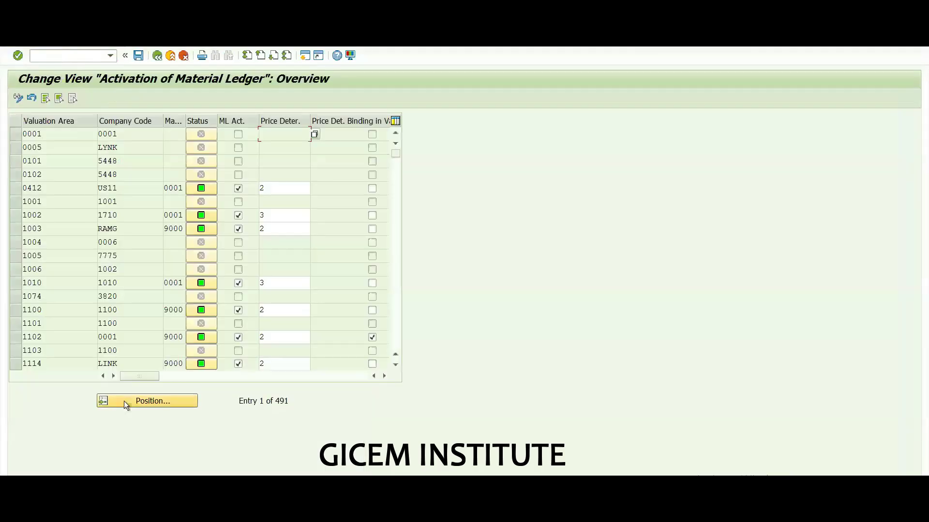
left_click(124, 402)
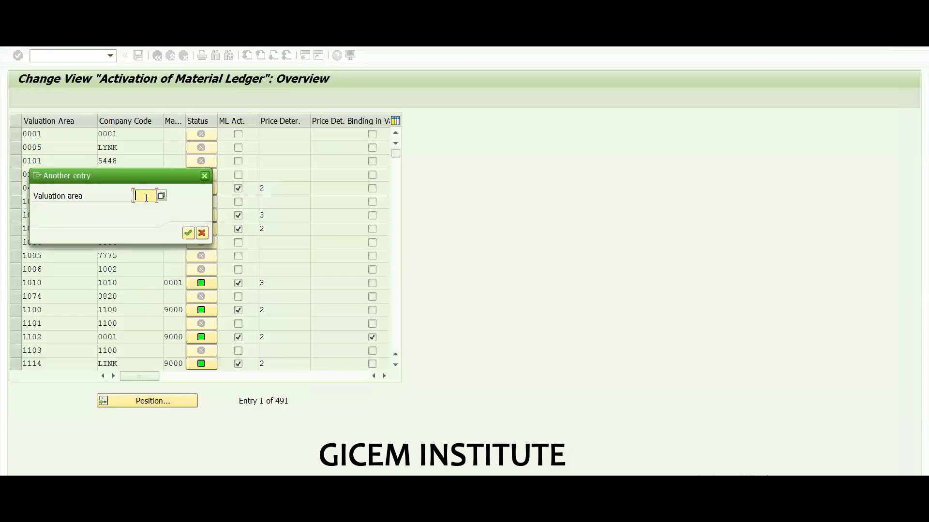
type("TTm1")
key("Return")
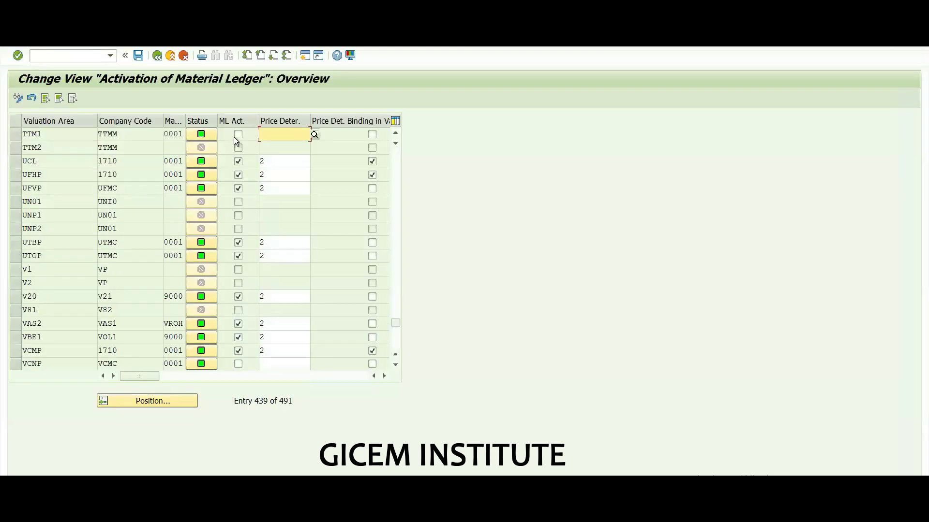
Activate the material ledger for valuation area TTM1 and set its price determination to 2 Transaction-Based
left_click(305, 134)
left_click(314, 135)
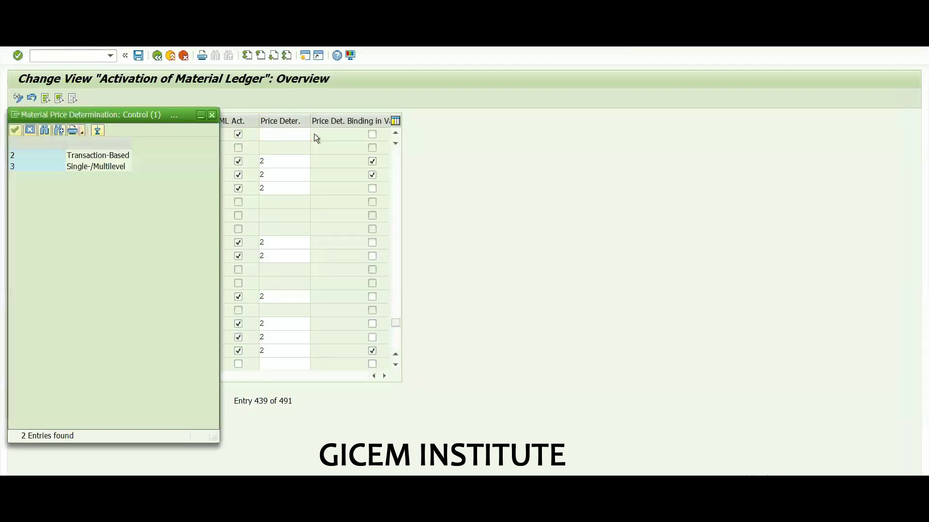
double_click(48, 156)
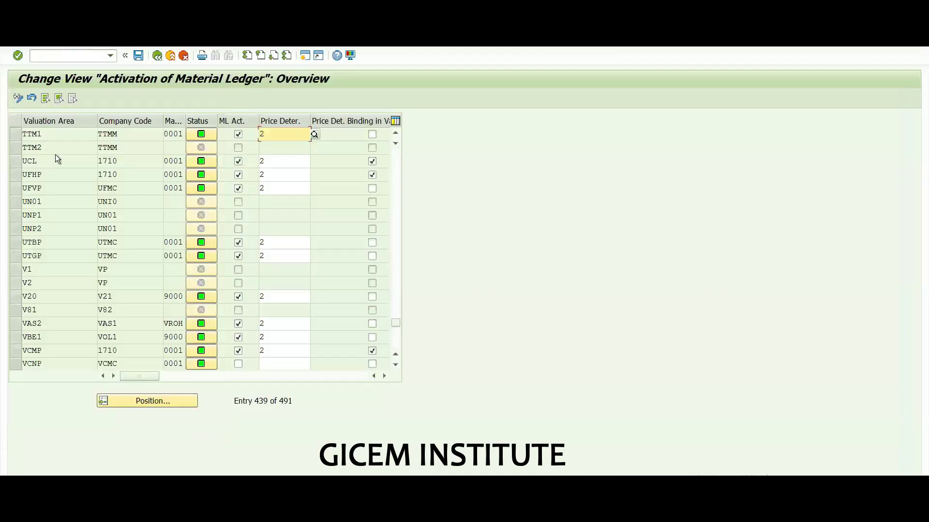
left_click(293, 134)
Save the material ledger activation to the TTMM customizing request and leave the transaction
left_click(139, 56)
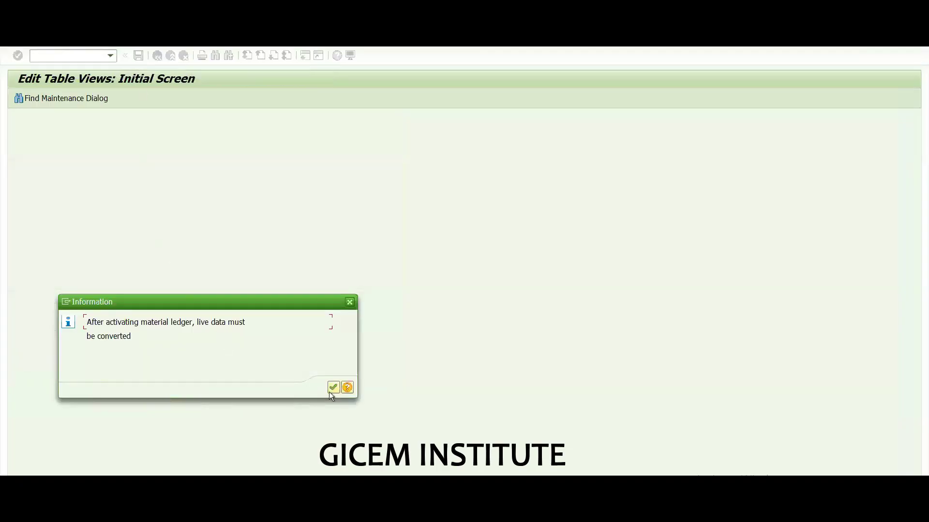
left_click(334, 387)
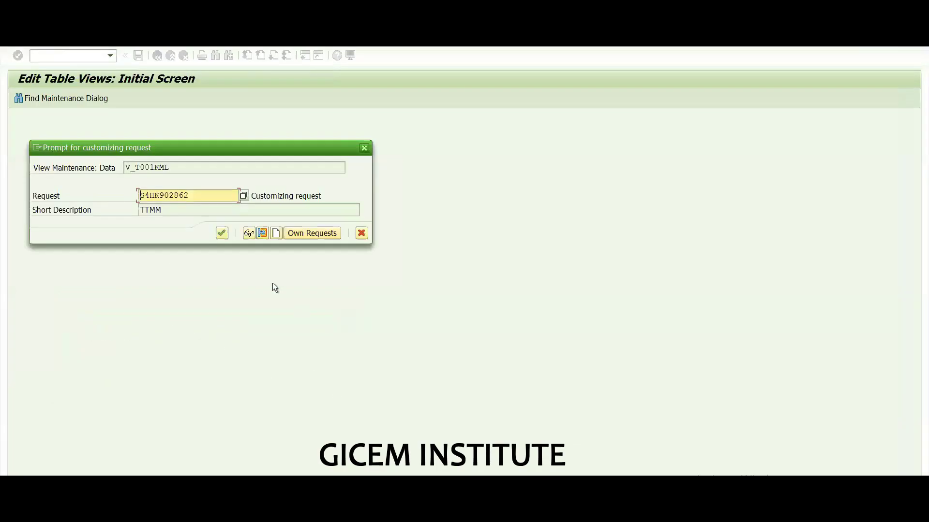
left_click(221, 233)
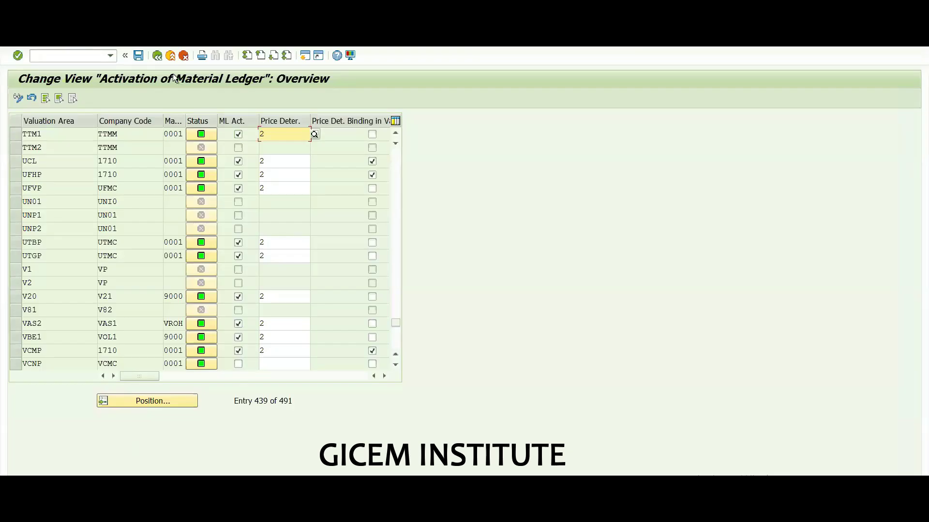
left_click(161, 59)
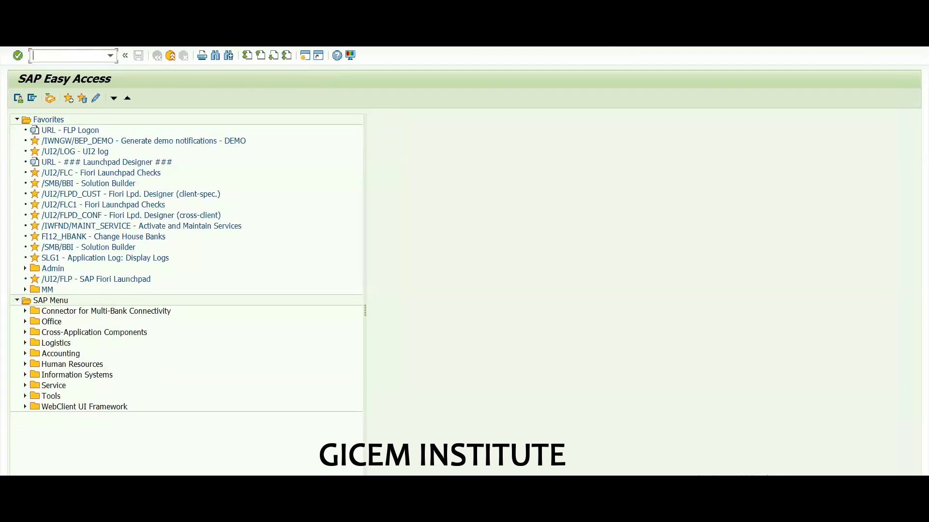
In the Excel notes, add item 3 in row 25 with the text "Activate the production for the plant" in G25
key("alt+Tab")
left_click(367, 353)
key("Down")
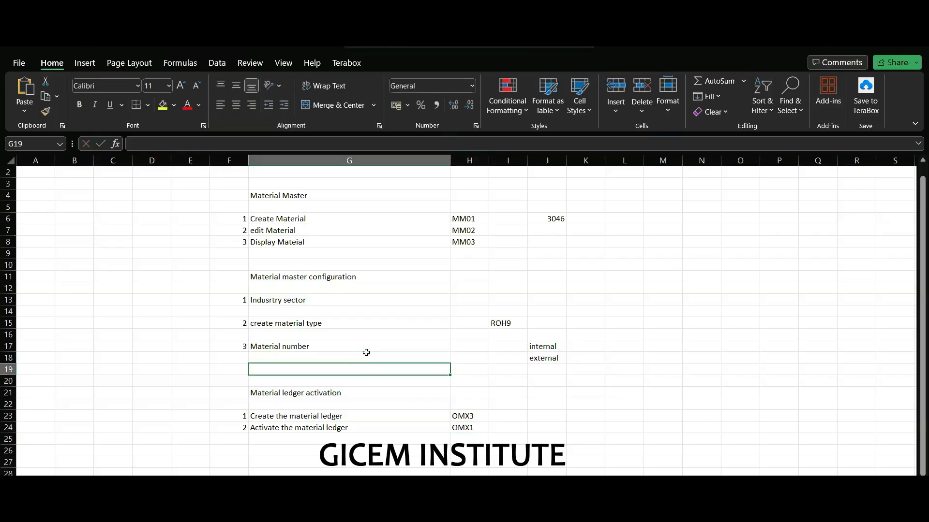
key("Down")
key("Down")
key("Down")
key("Down")
key("Down")
key("Down")
key("Down")
key("Down")
key("Down")
key("Down")
key("Down")
key("Down")
key("Down")
key("Down")
key("Down")
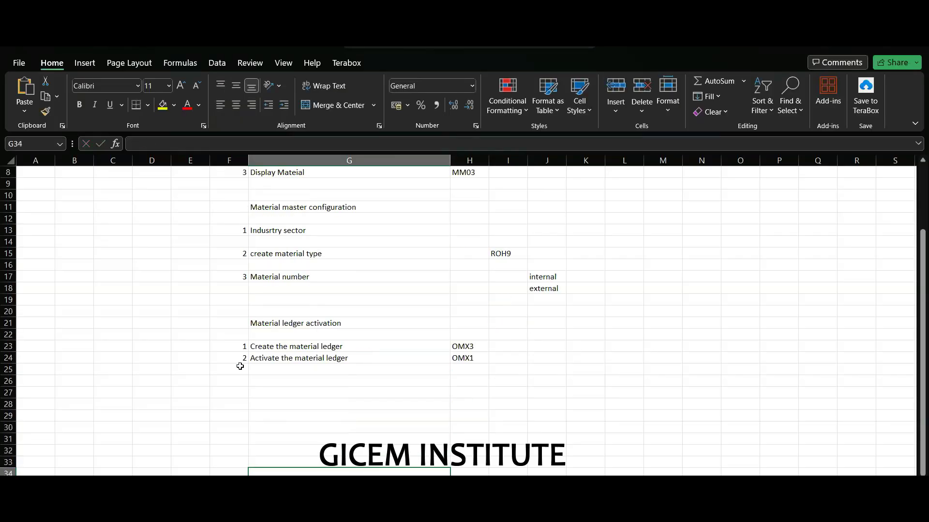
left_click(240, 367)
type("3")
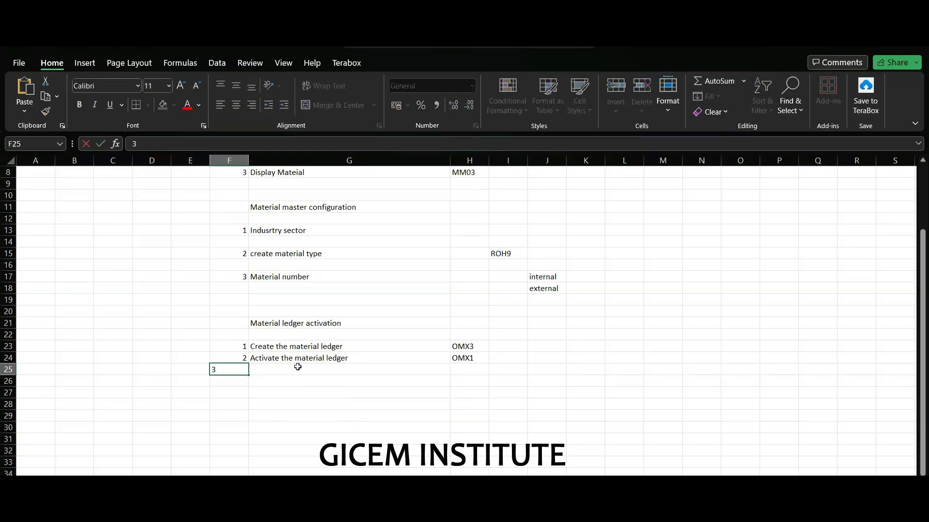
left_click(298, 367)
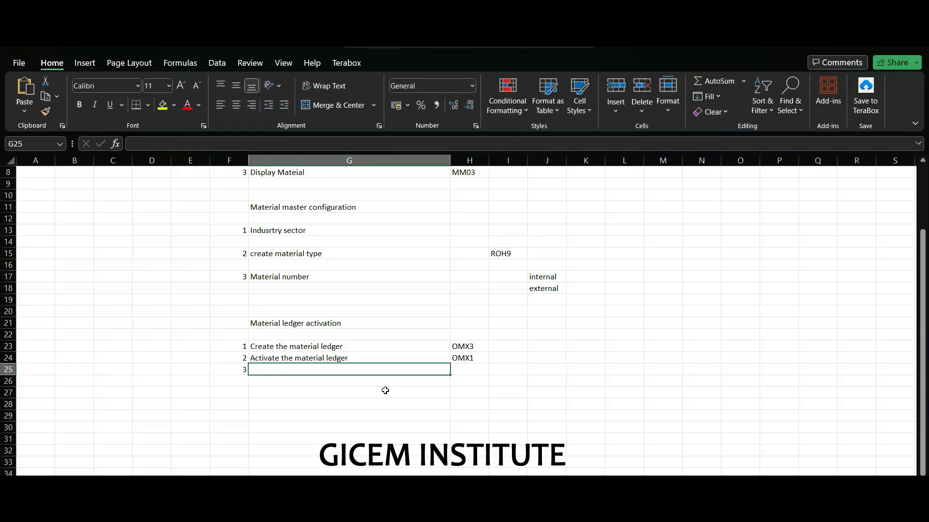
type("Ac")
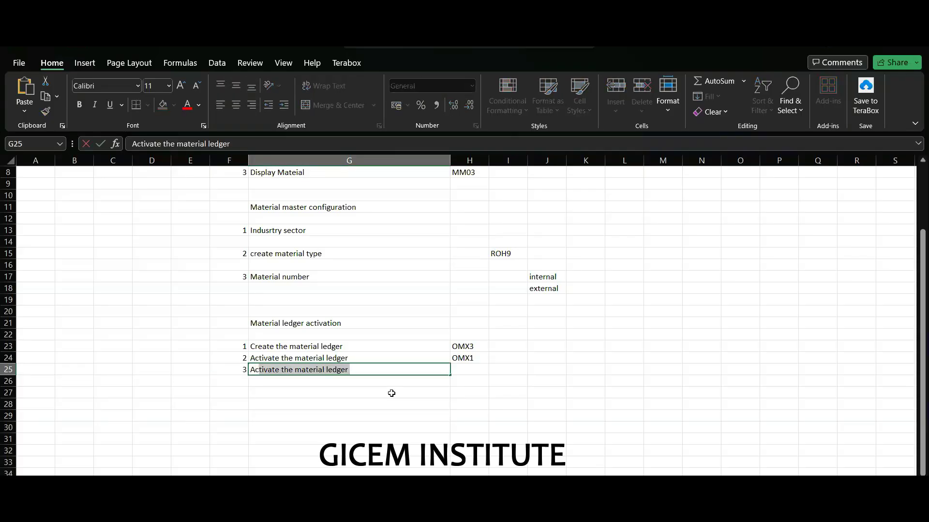
type("tivate the produ")
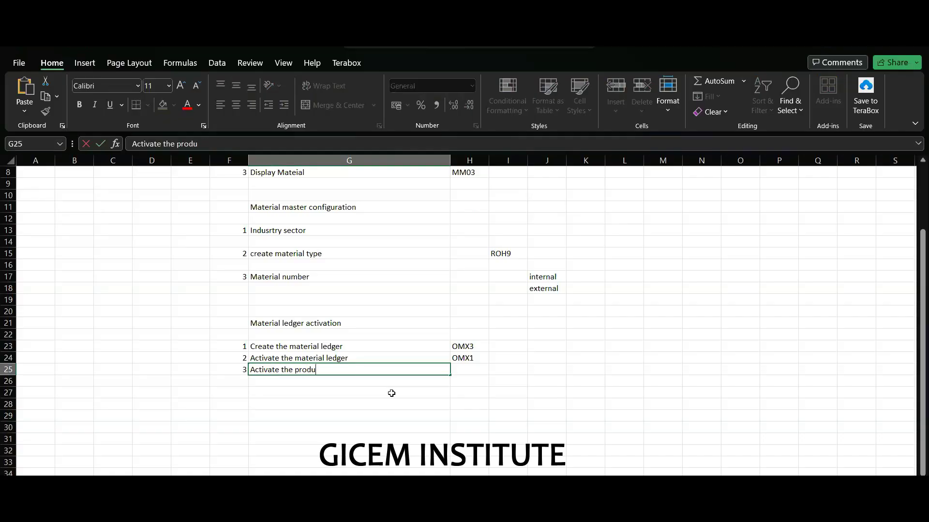
type("ction for the plant")
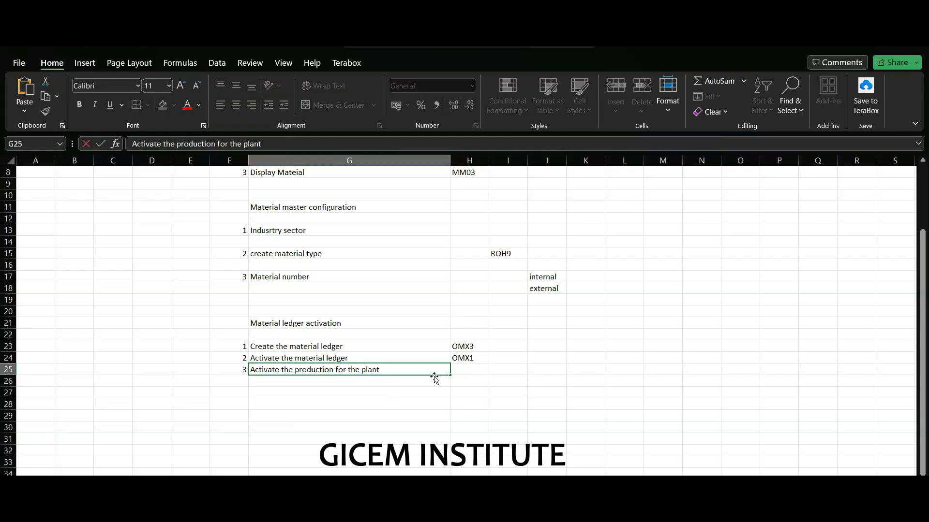
left_click(458, 366)
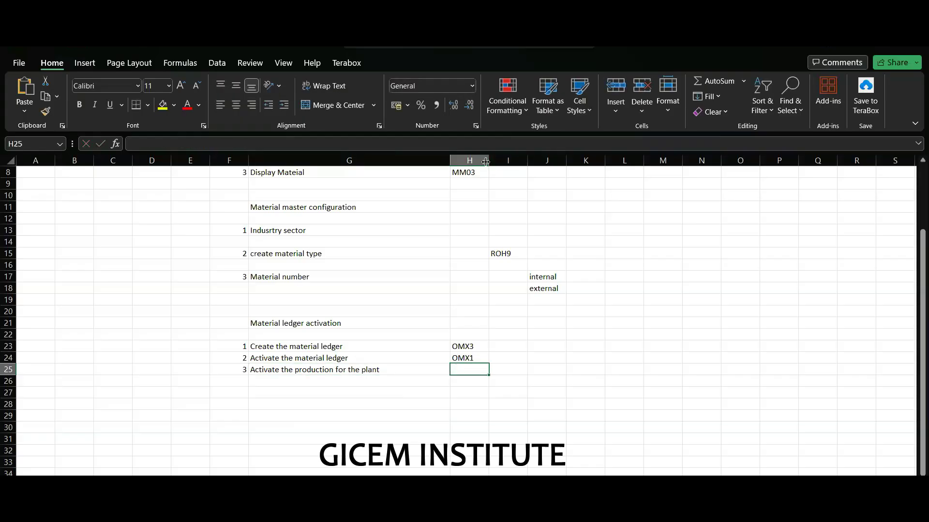
Widen column H and enter the transaction code CKMSTART in H25 for the production activation item
left_click_drag(488, 161, 535, 183)
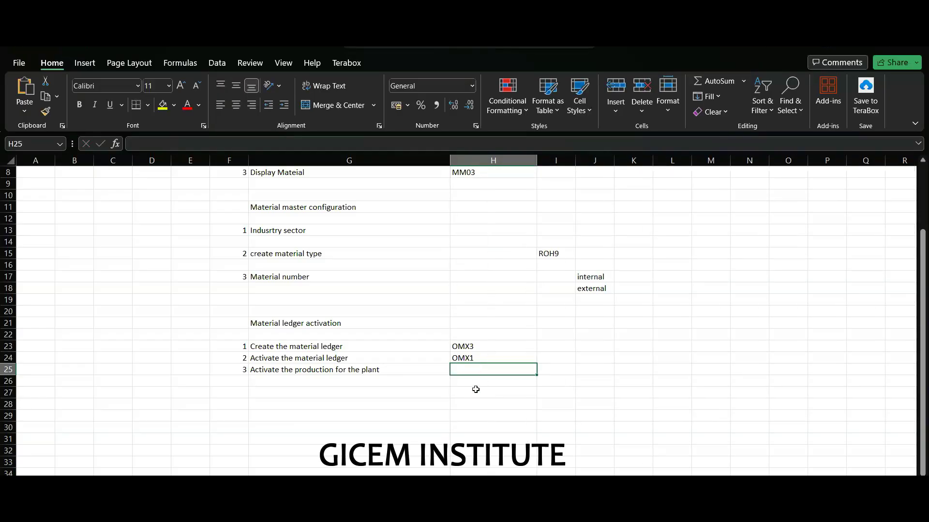
type("CK")
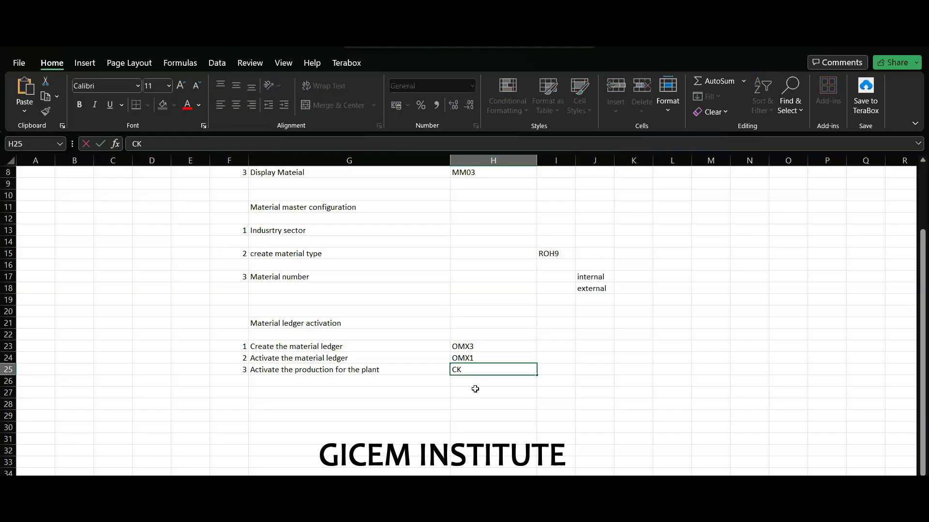
type("MSTART")
Switch to SAP and run the CKMSTART production startup for plant TTM1 with background processing and test run turned off
key("alt+Tab")
type("C")
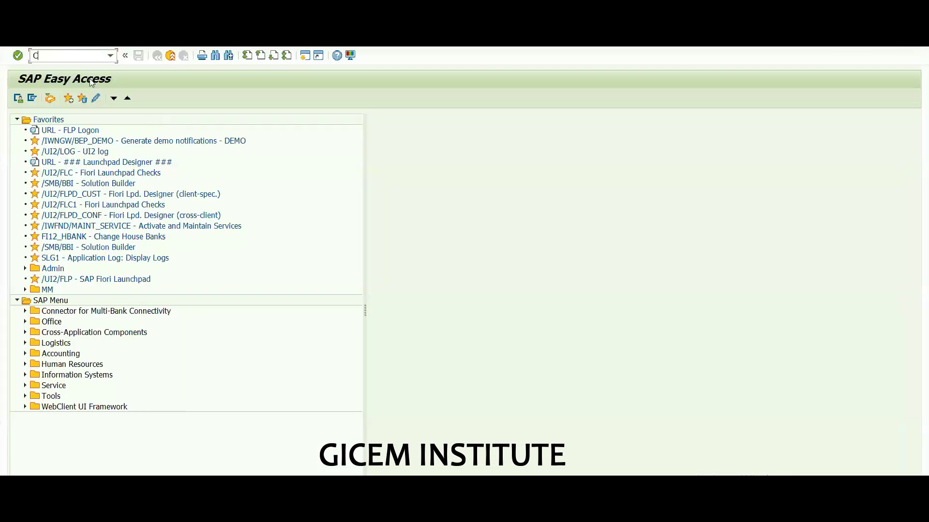
type("KMSTART")
key("Return")
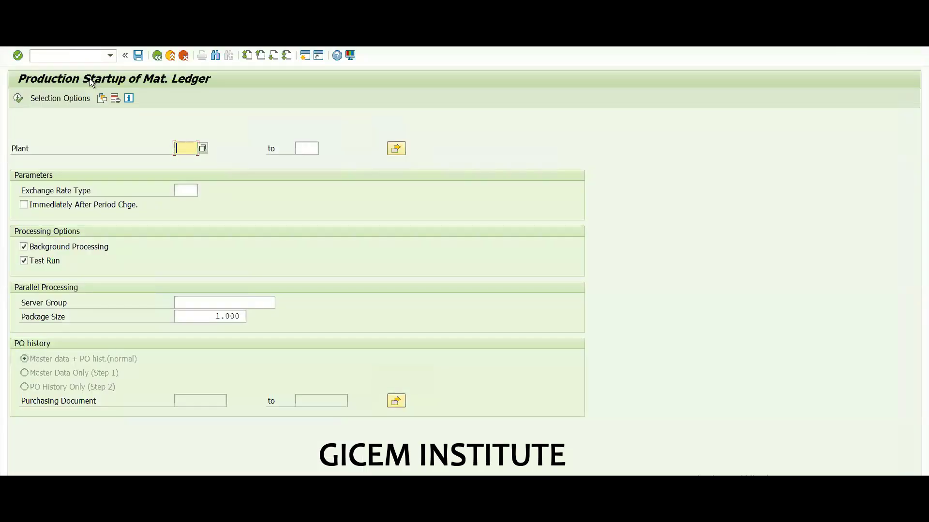
type("TTM1")
left_click(30, 252)
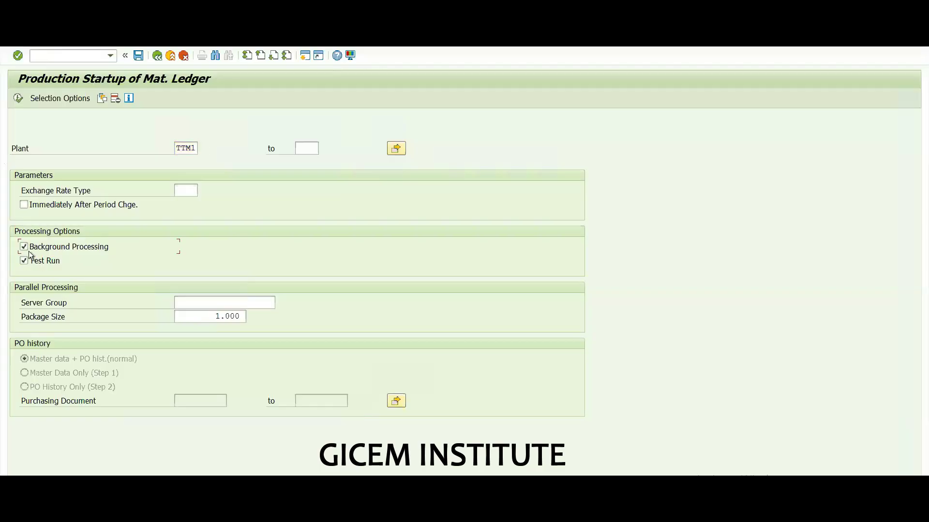
left_click(29, 252)
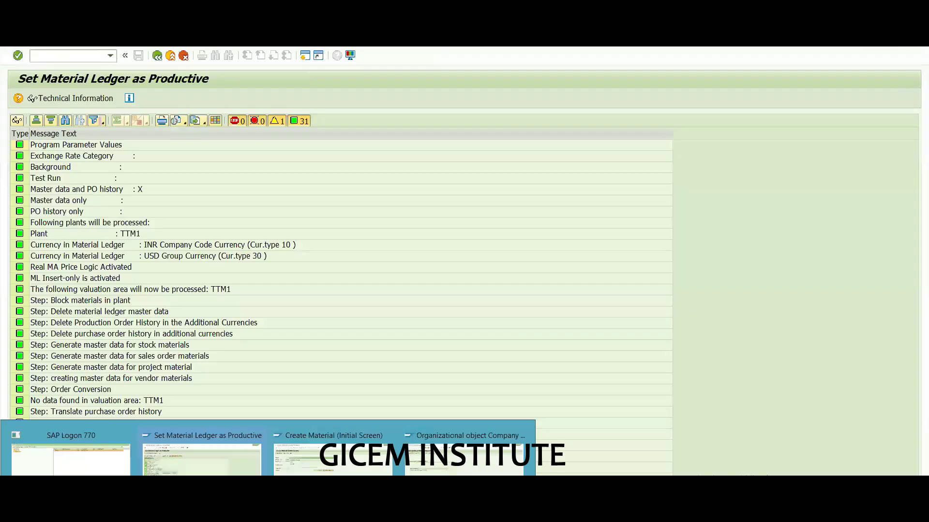
Go to the Create Material session, close its Organizational Levels prompt and restart transaction MM01
left_click(333, 450)
left_click(334, 388)
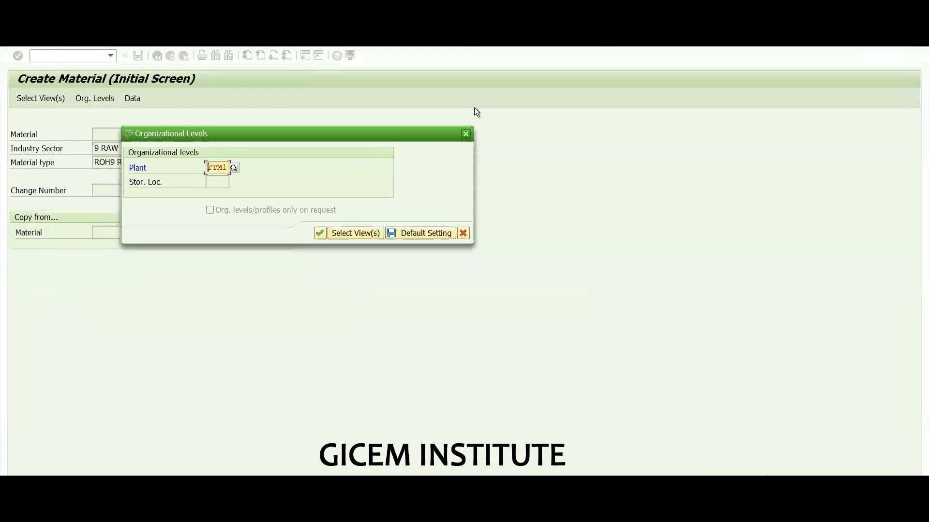
key("Return")
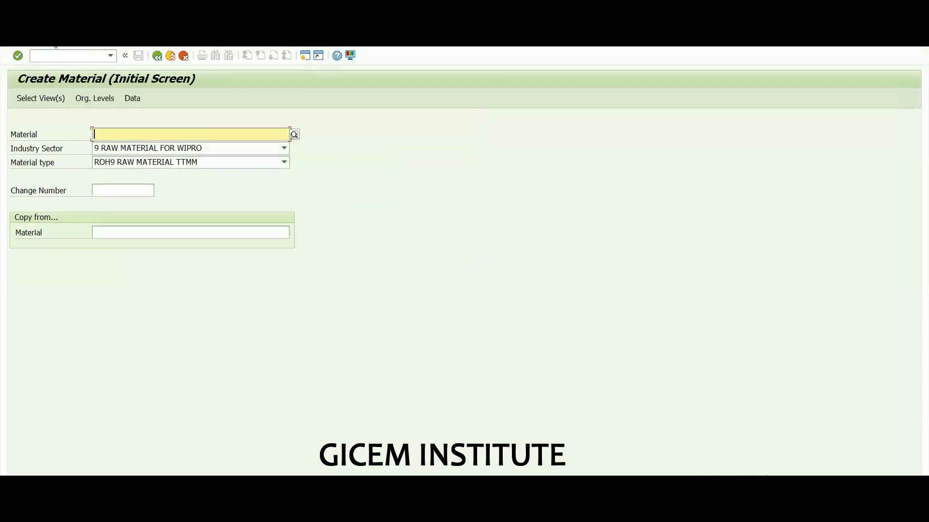
left_click(63, 58)
type("/N")
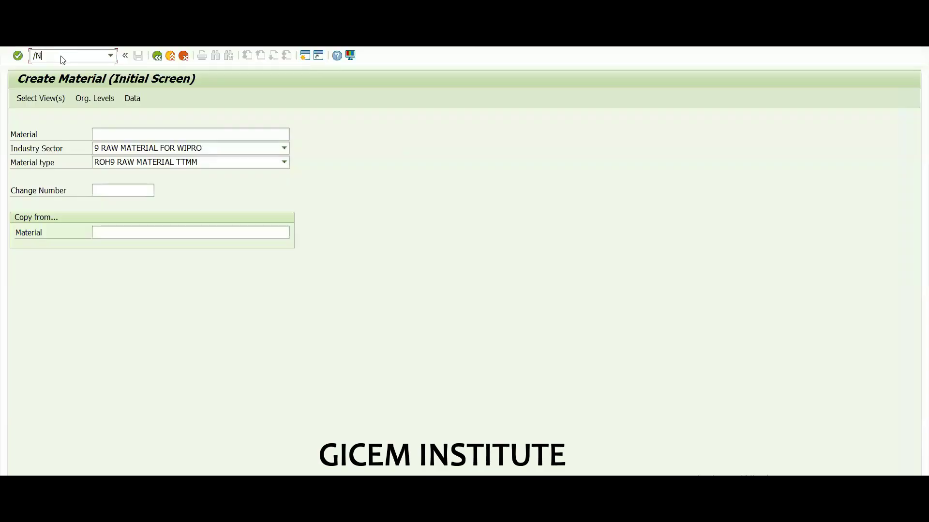
type("MM01")
key("Return")
Start the new ROH9 material for plant TTM1 without a storage location and mark its internal number in Basic data 1
left_click(142, 133)
left_click(58, 99)
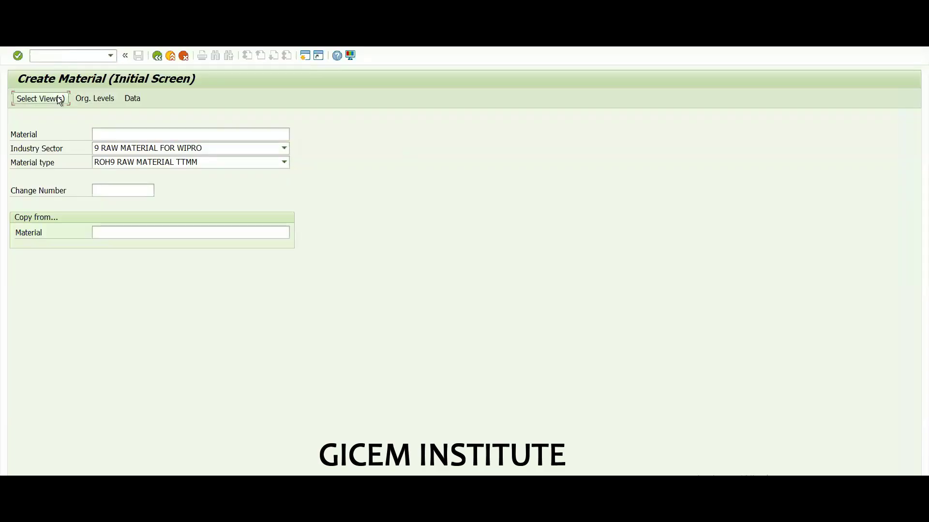
key("Return")
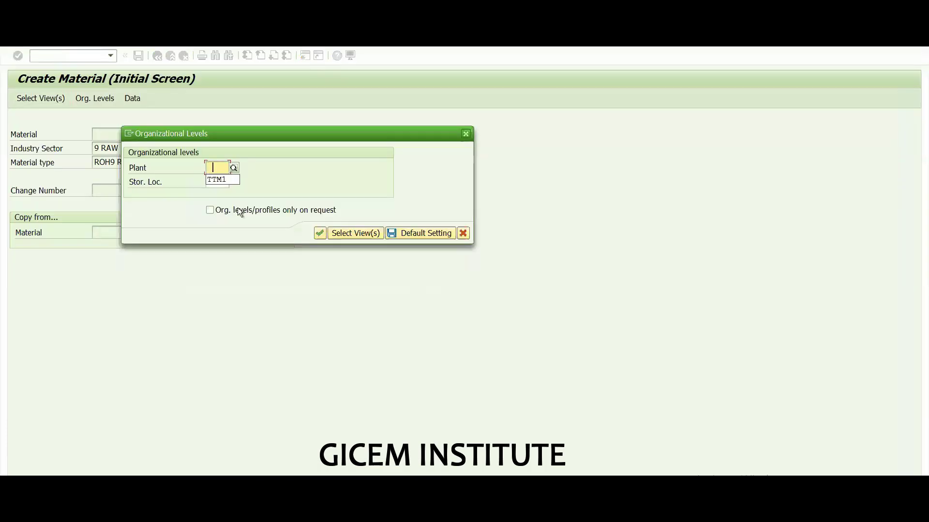
key("Down")
key("Return")
key("Tab")
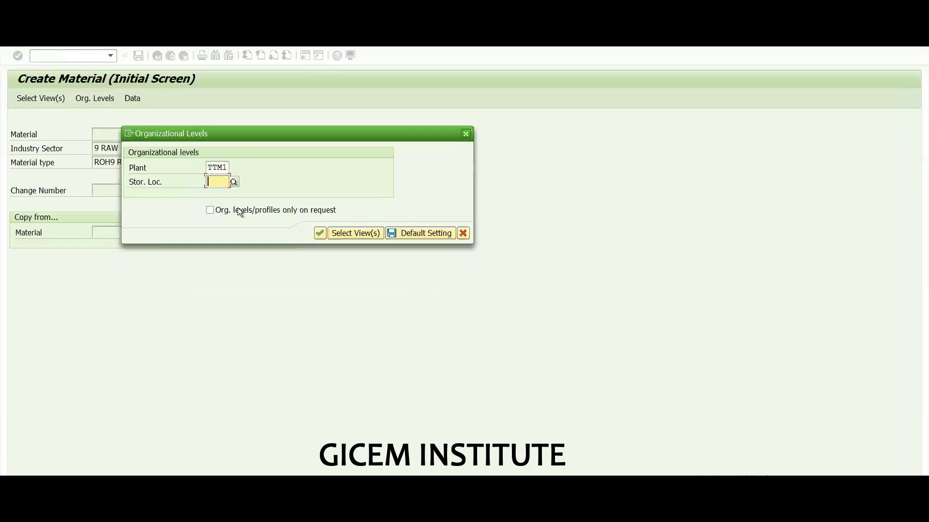
key("Return")
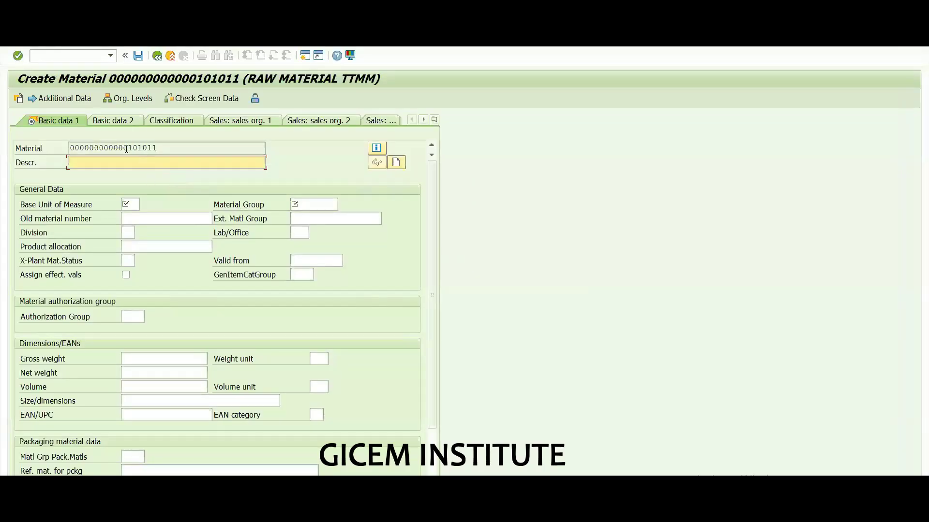
left_click_drag(128, 148, 163, 147)
left_click(163, 147)
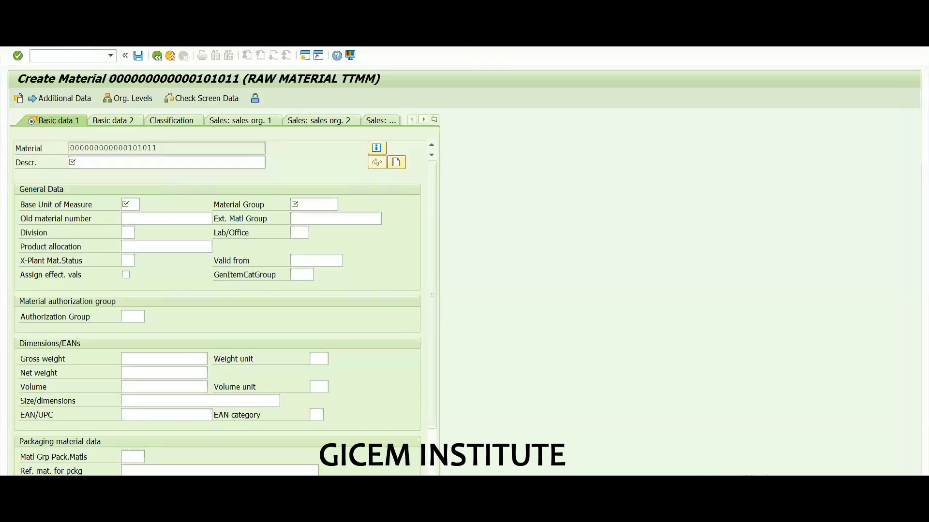
Return to the Set Material Ledger as Productive session and leave its log and the production startup transaction
mouse_move(296, 472)
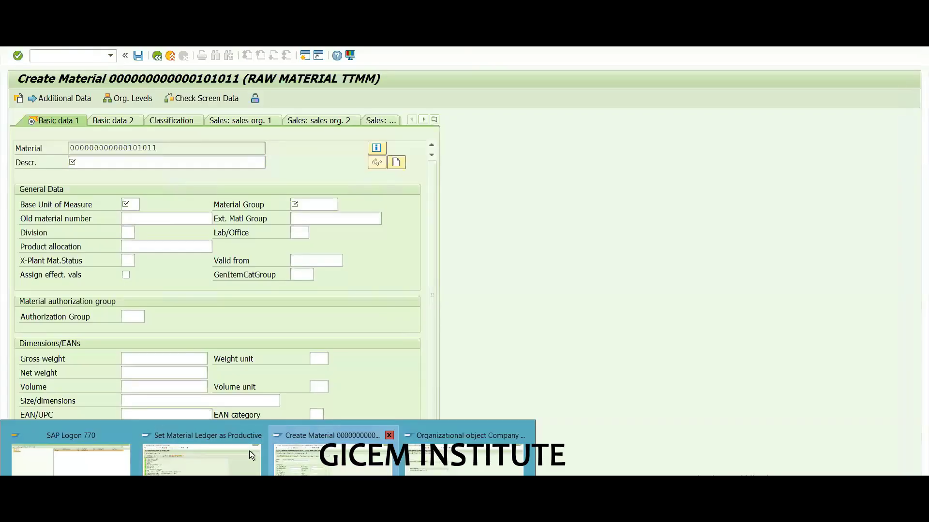
left_click(216, 451)
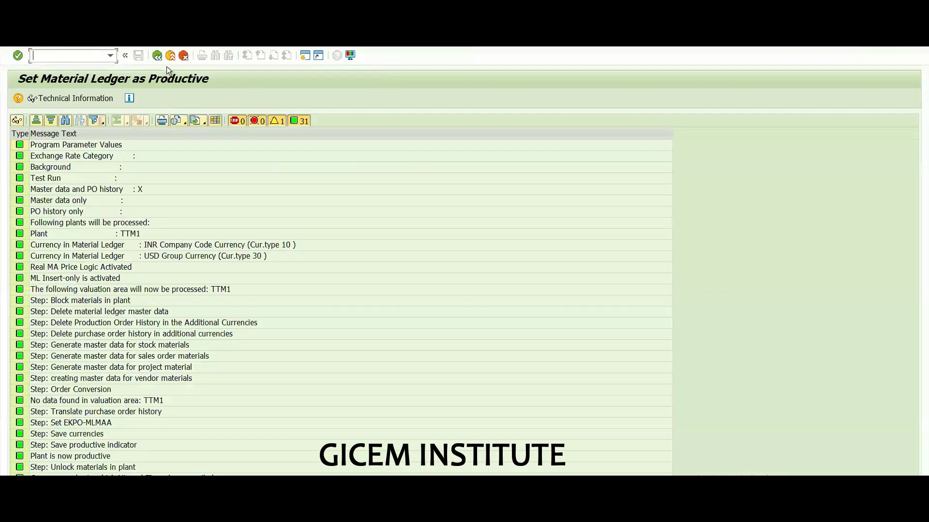
left_click(173, 55)
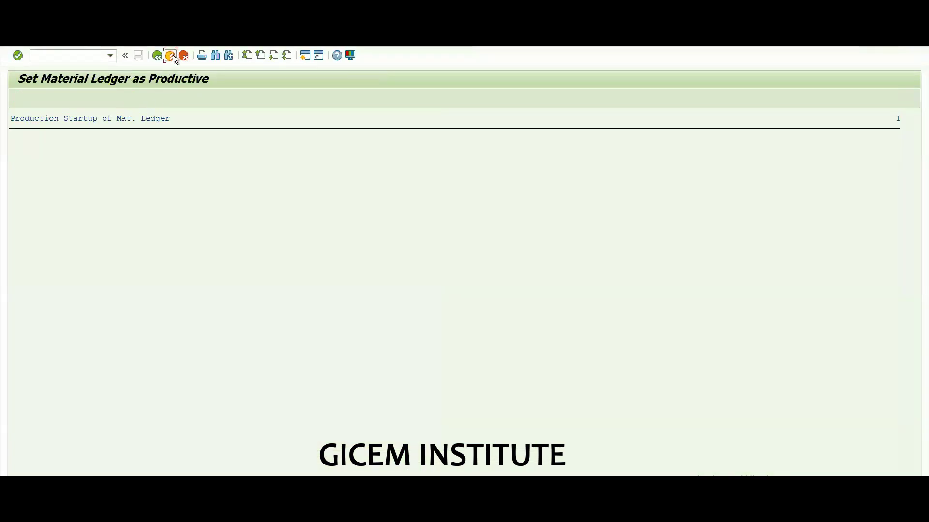
left_click(173, 55)
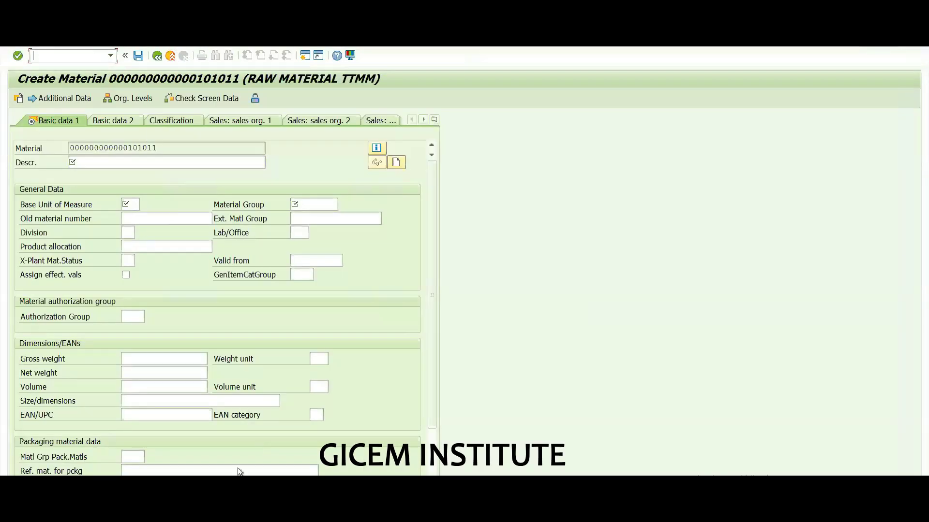
Switch to the Organizational object Company code session, open transaction SPRO and display the SAP Customizing Implementation Guide
mouse_move(202, 473)
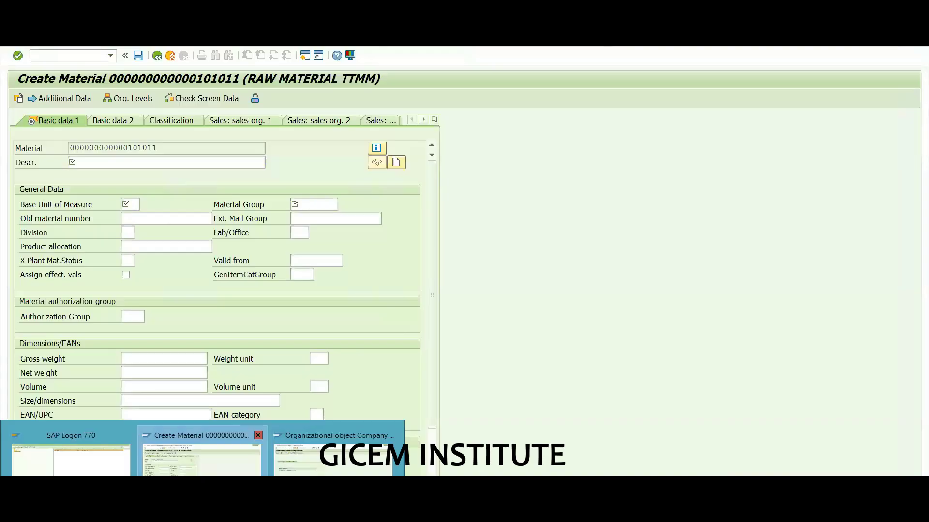
left_click(202, 457)
left_click(324, 457)
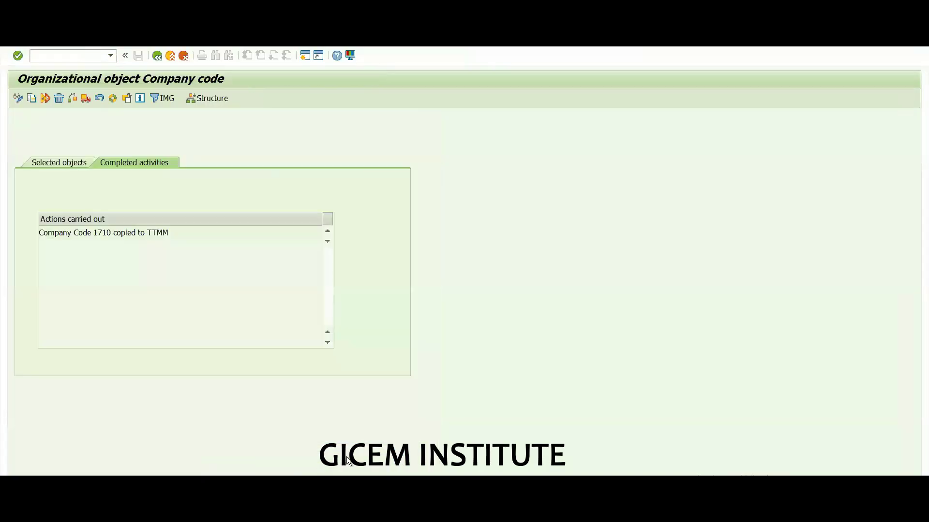
type("/NSPR")
key("Return")
left_click(42, 103)
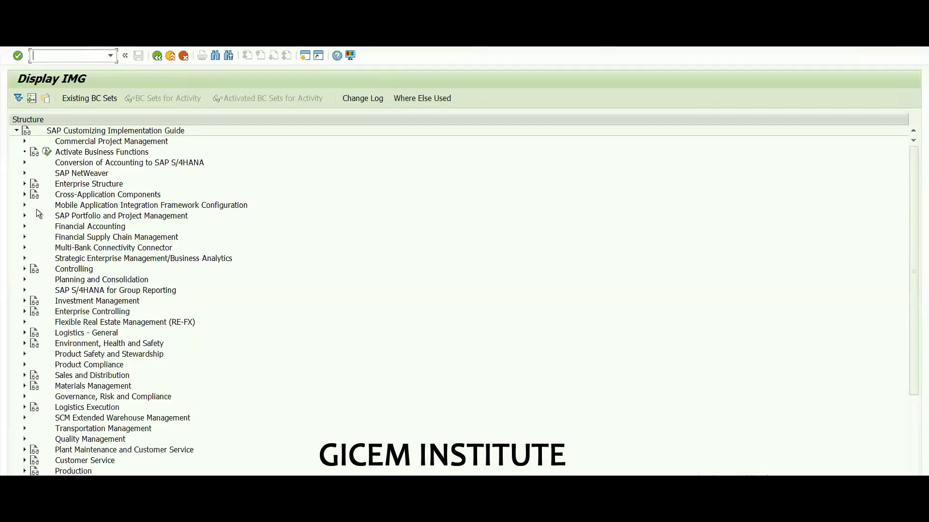
left_click(25, 333)
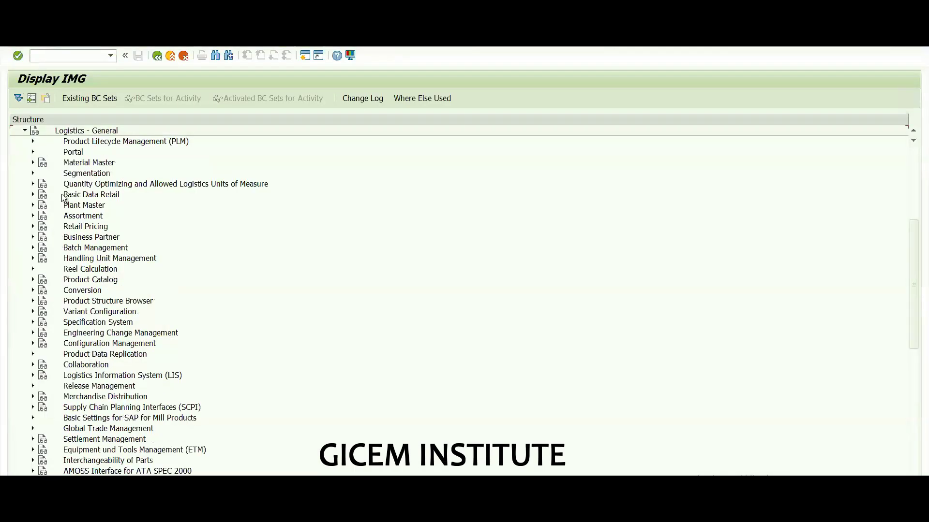
left_click(32, 163)
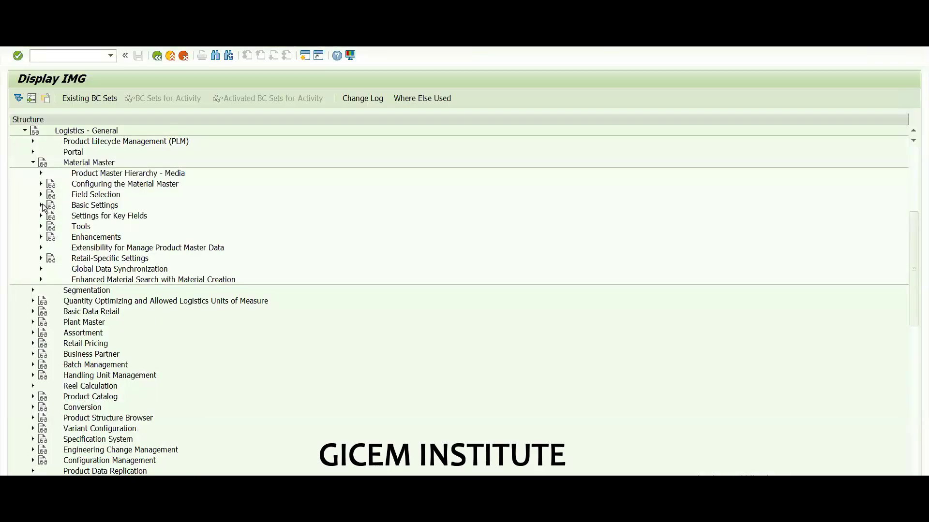
left_click(41, 205)
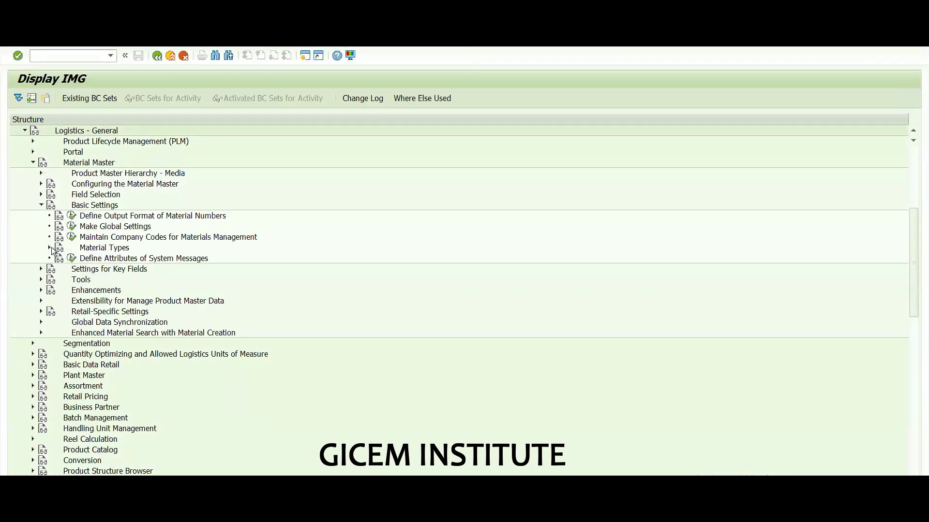
left_click(50, 248)
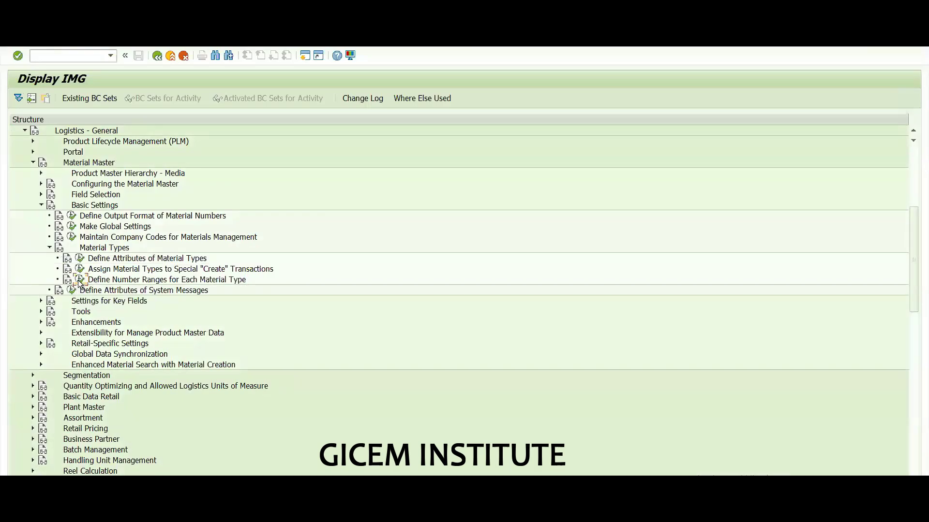
left_click(81, 281)
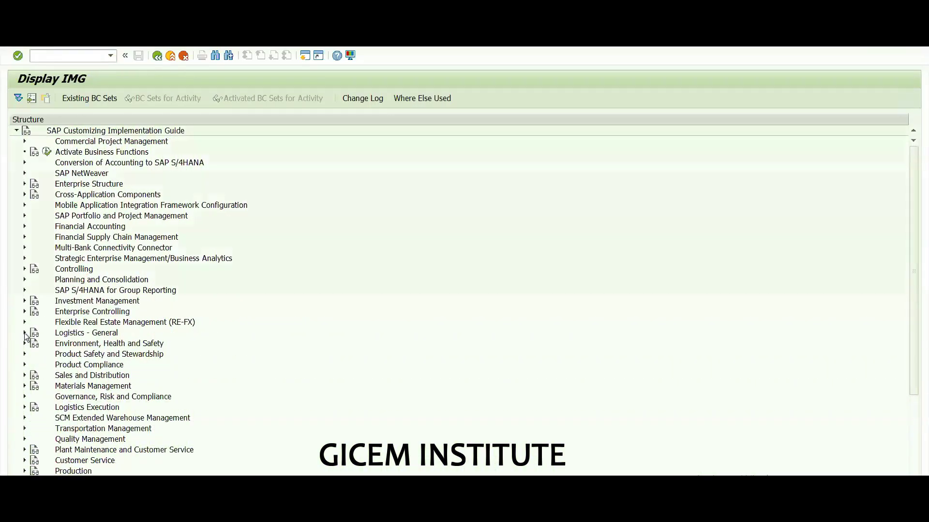
Open Define Number Ranges for Each Material Type under Logistics - General, Material Master, Basic Settings, Material Types, and open its intervals in change mode
left_click(24, 333)
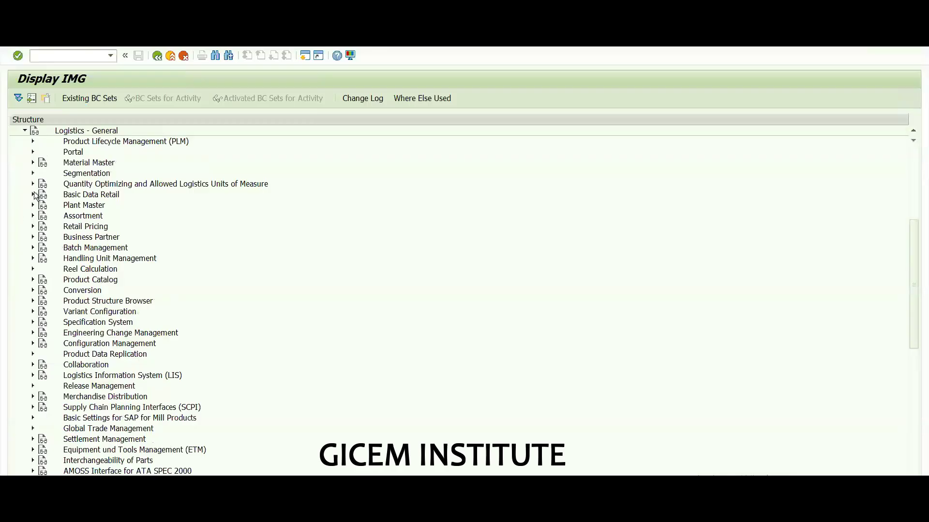
left_click(32, 163)
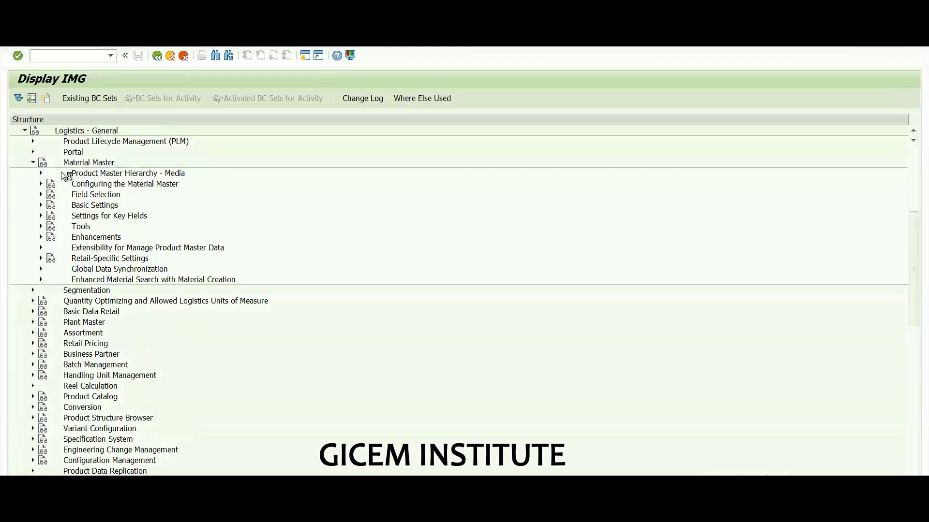
left_click(41, 205)
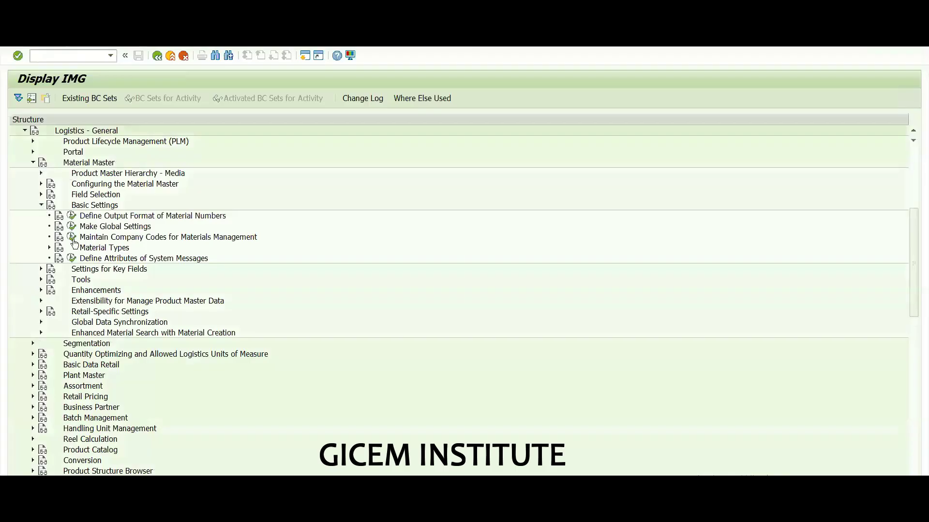
left_click(50, 248)
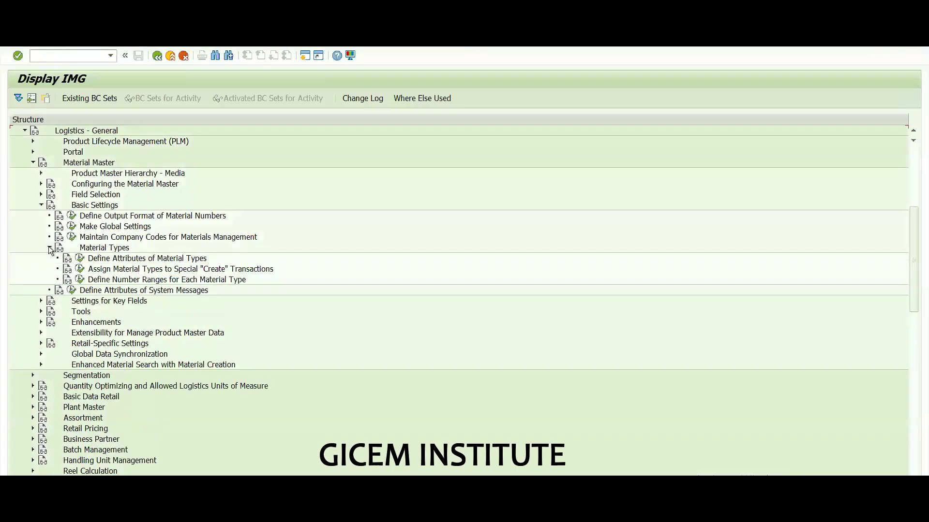
left_click(80, 280)
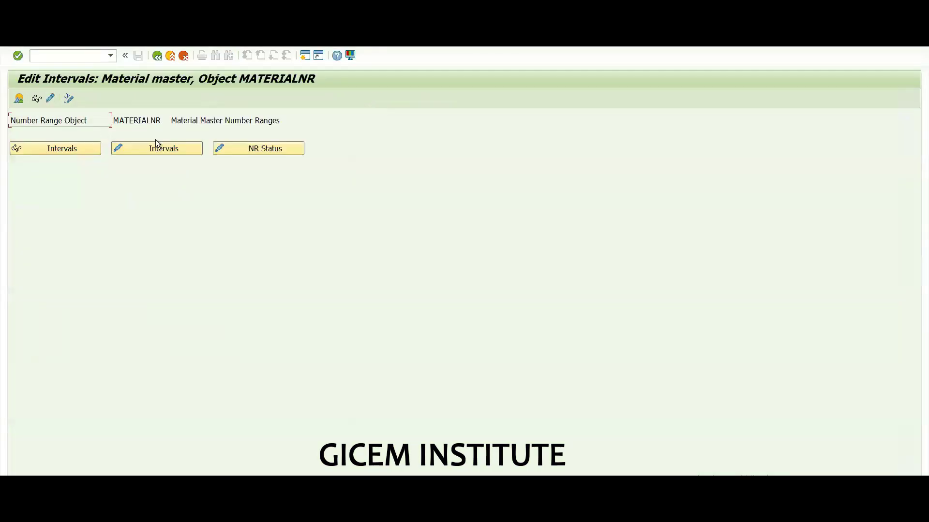
left_click(152, 150)
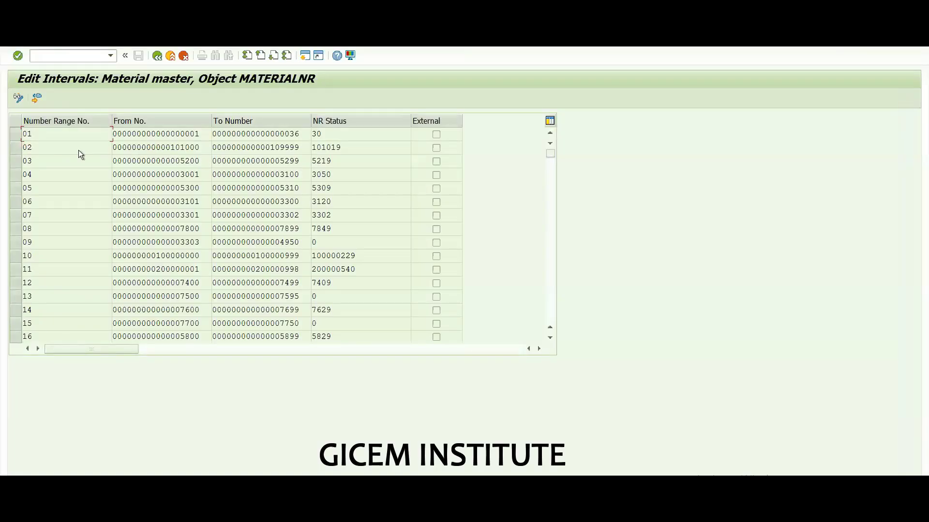
Examine the start number of interval 02 and compare it with the material number in the Create Material session
left_click(169, 148)
key("shift+End")
mouse_move(145, 512)
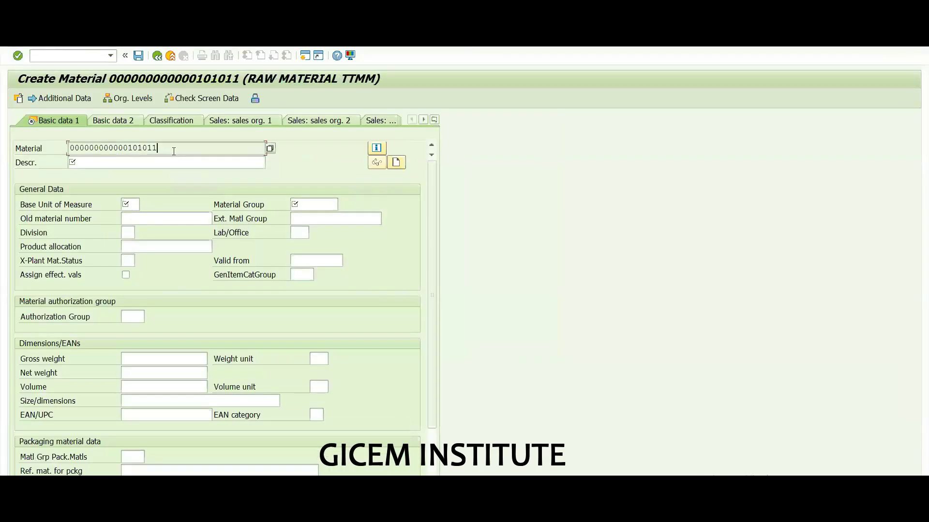
key("shift+Left")
key("shift+Left")
key("shift+Left")
key("shift+Left")
key("shift+Left")
key("shift+Left")
key("shift+Left")
key("shift+Left")
key("shift+Left")
key("shift+Left")
key("shift+Left")
key("shift+Left")
key("shift+Left")
key("shift+Left")
key("shift+Left")
key("shift+Left")
key("shift+Left")
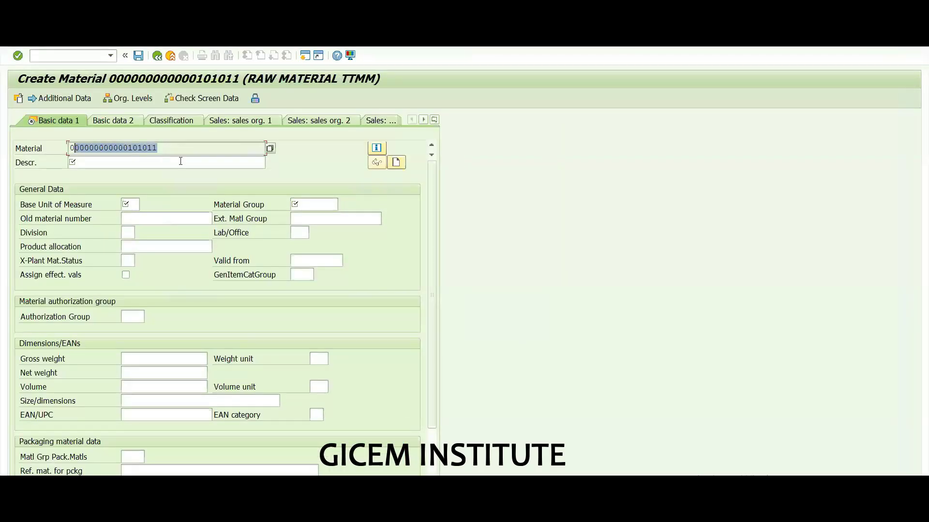
left_click(172, 153)
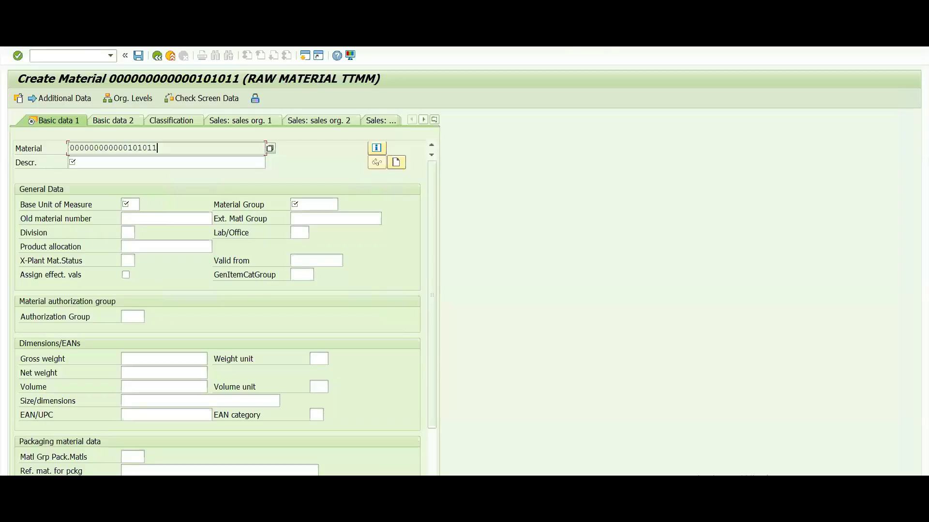
Return to the Excel notes and select the Material master configuration heading in G11
key("alt+Tab")
left_click_drag(923, 264, 922, 241)
left_click(365, 258)
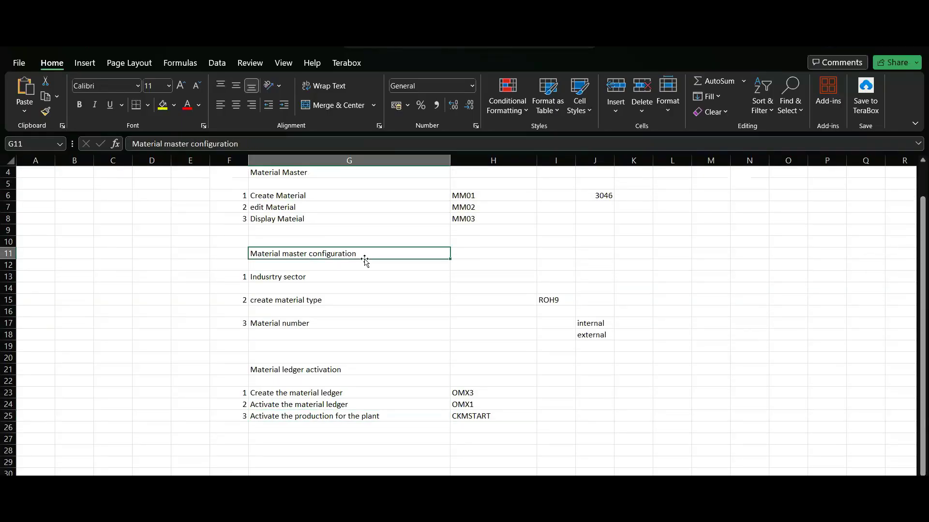